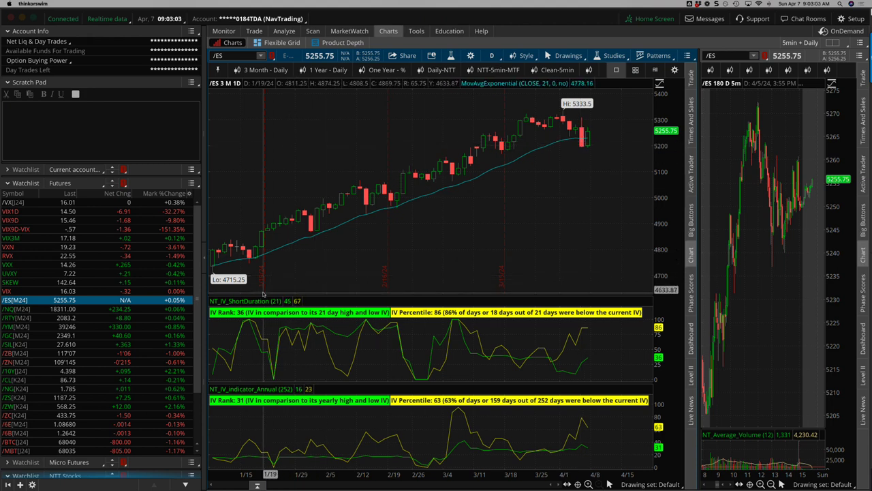
View the daily charts of VIX, /RTY, /GC and /SIL from the Futures watchlist, one after another
click(13, 292)
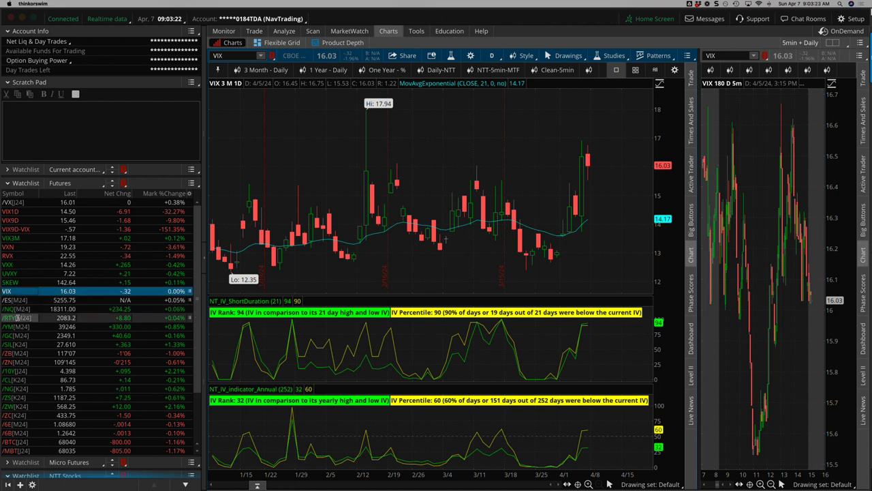
click(15, 318)
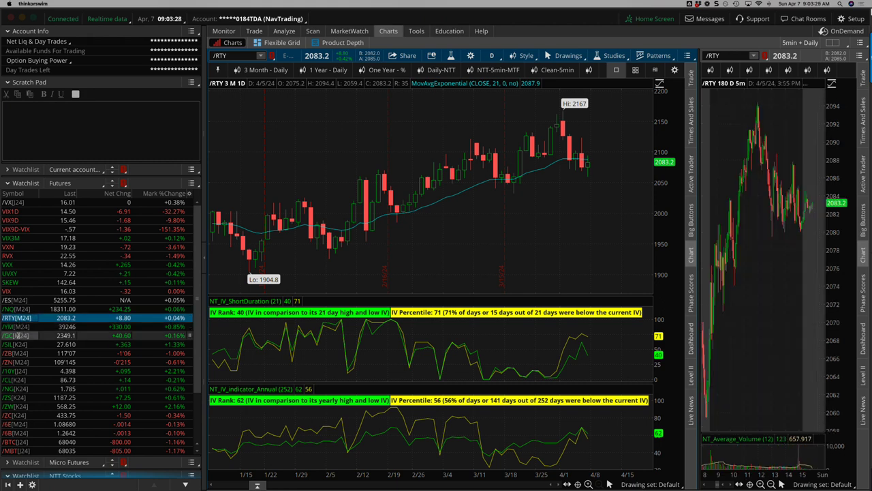
click(15, 336)
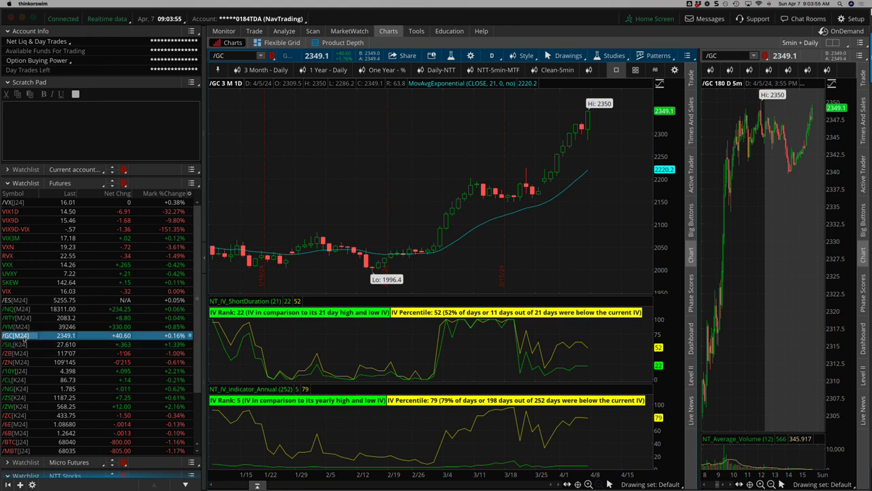
click(25, 344)
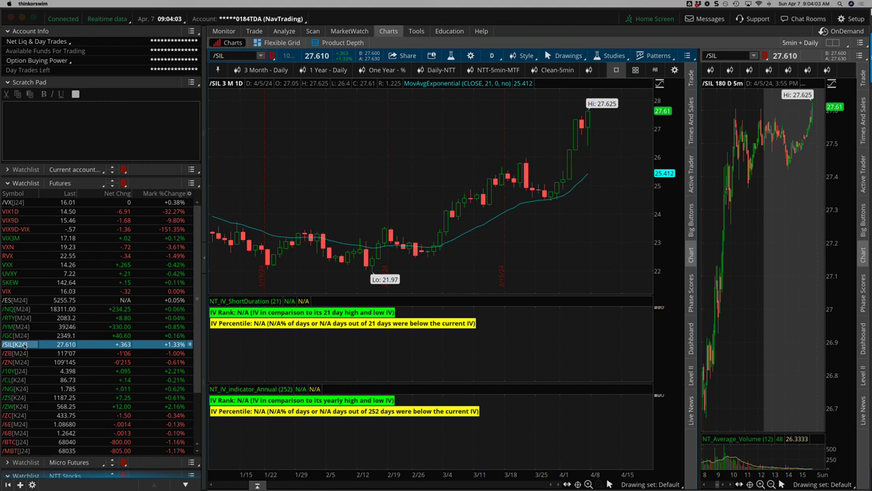
View the daily charts of /ZB, /10Y, /CL, /NG and /BTC from the Futures watchlist in turn
click(23, 353)
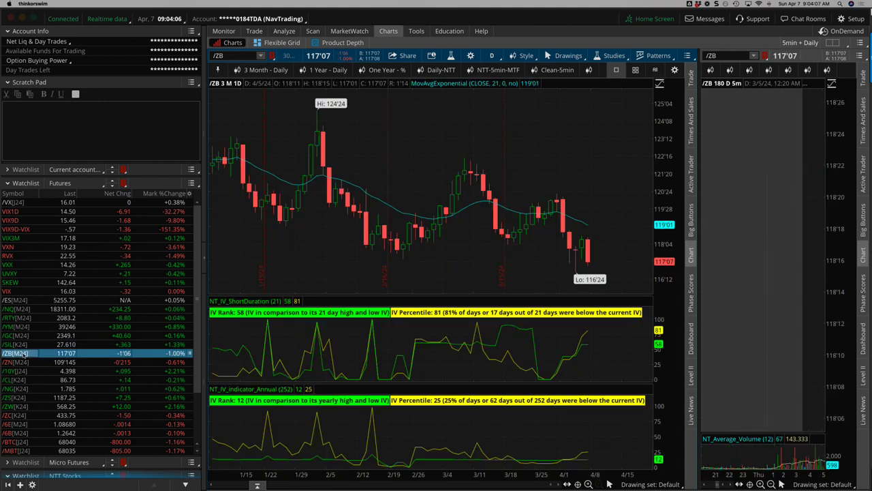
click(24, 371)
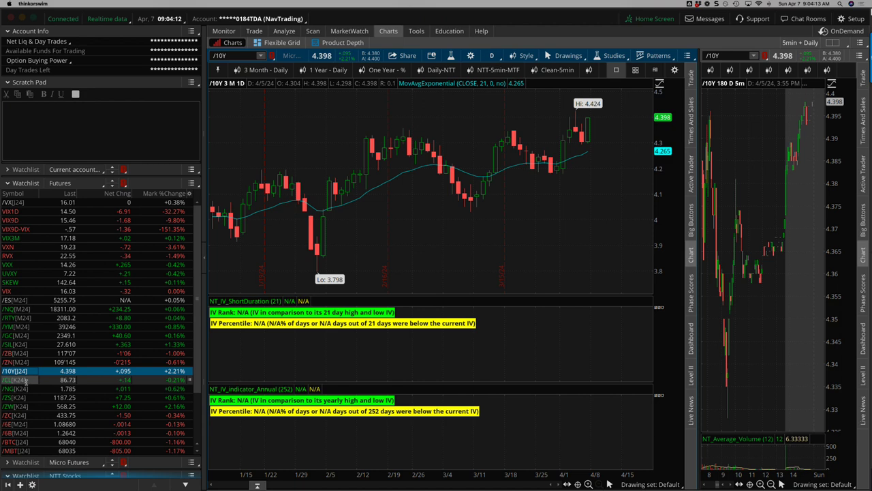
click(19, 379)
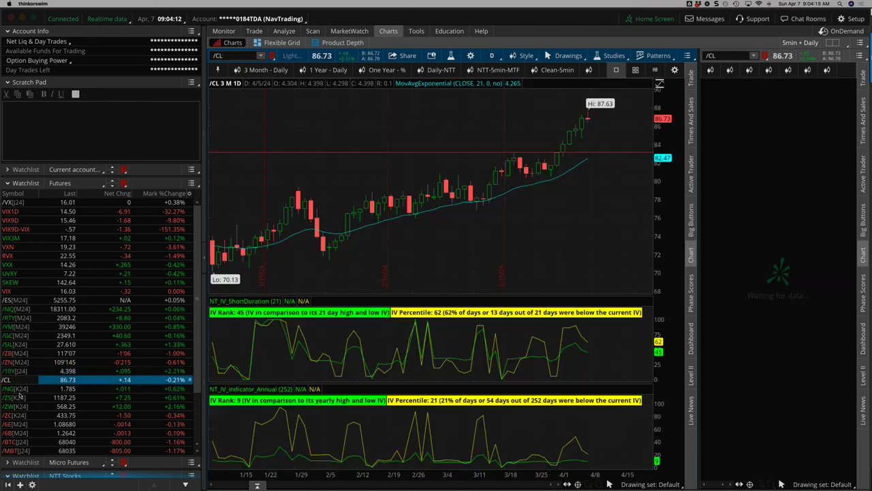
click(22, 389)
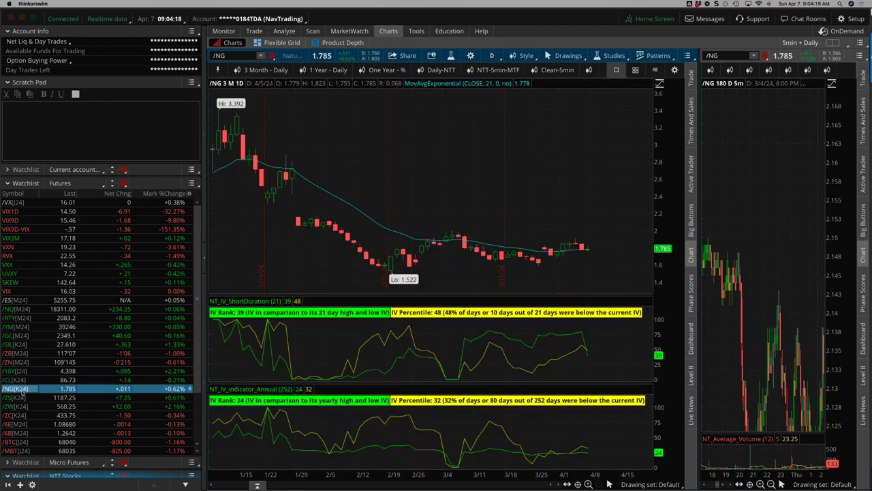
scroll(30, 396, down, 3)
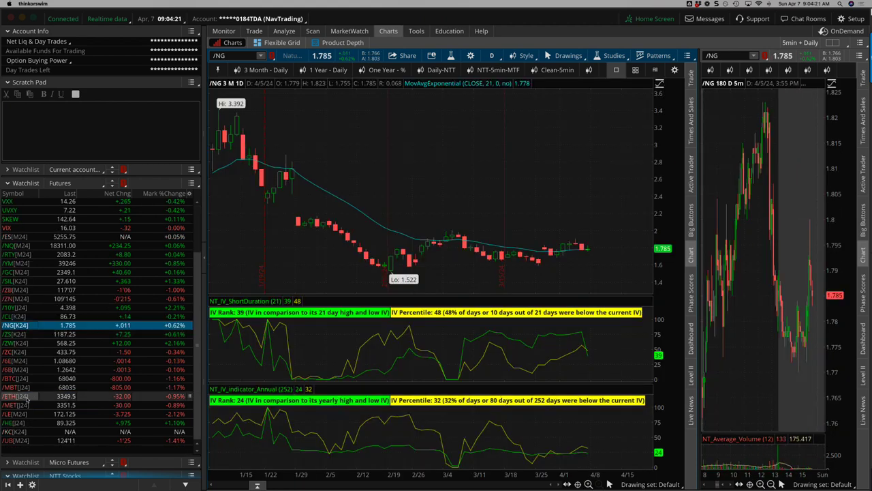
click(15, 380)
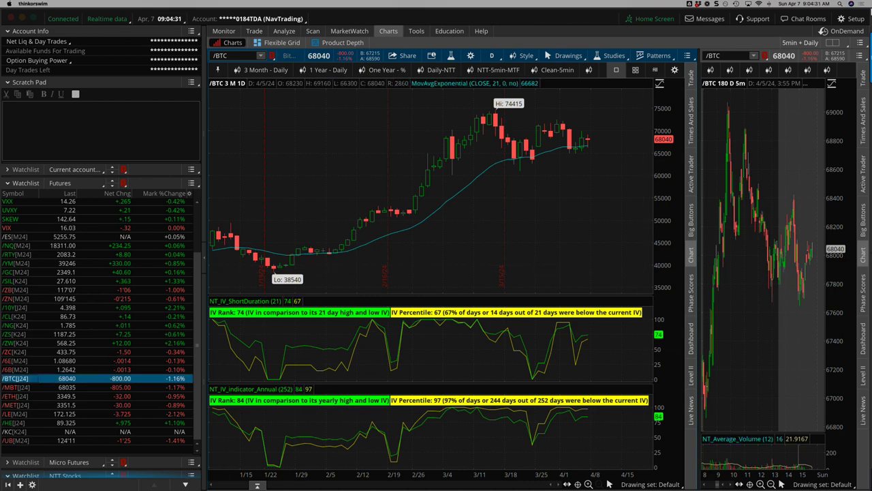
Switch to the TraderSync journal in Chrome and filter the trades by the four 0 DTE - AM setups
key(super+Tab)
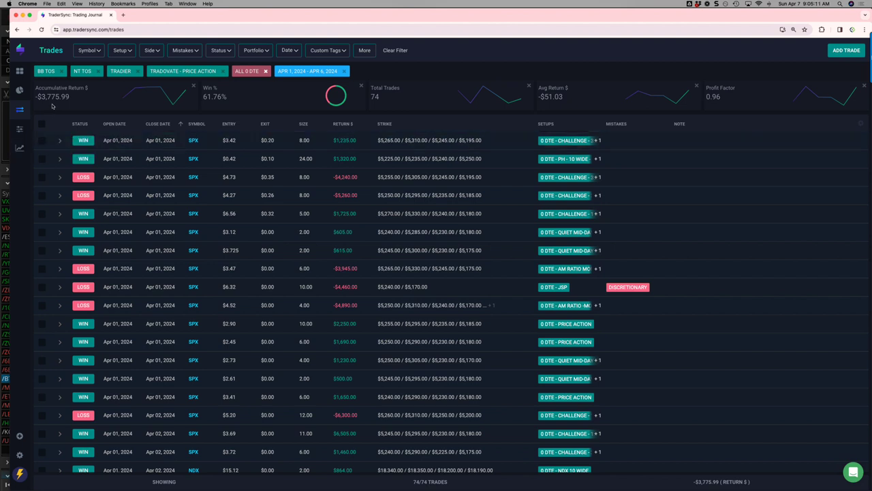
click(122, 49)
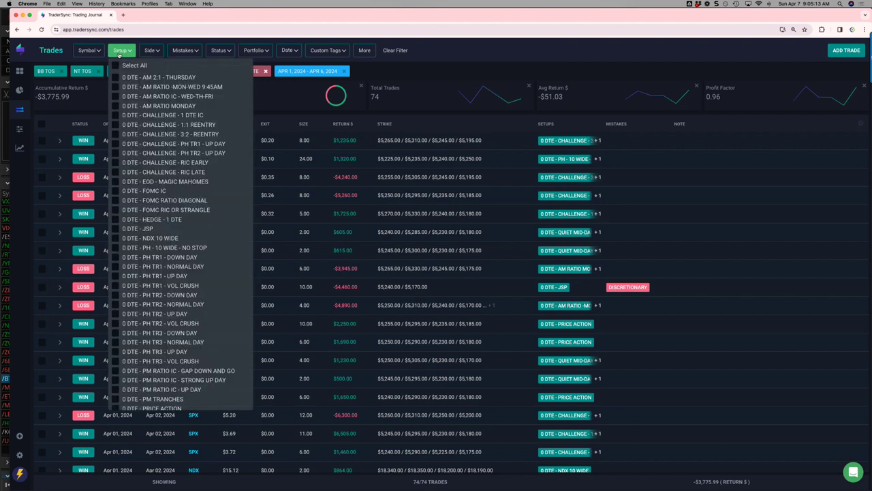
click(115, 78)
click(116, 88)
click(115, 97)
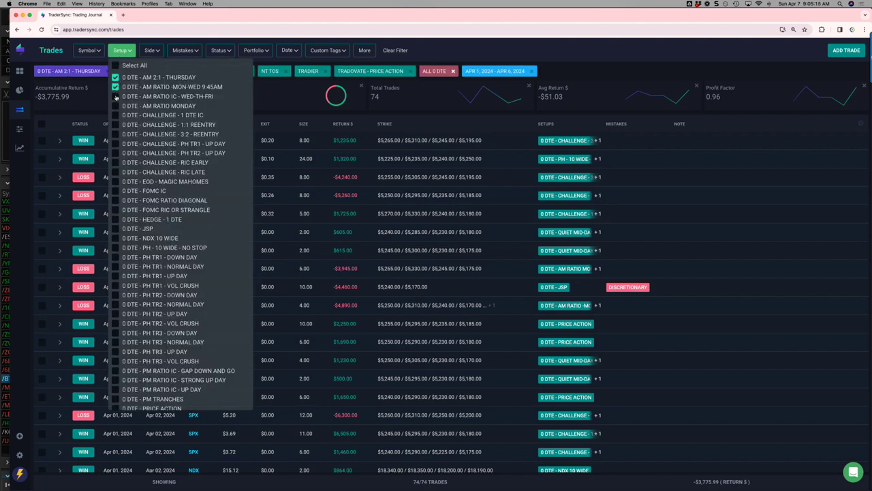
click(115, 106)
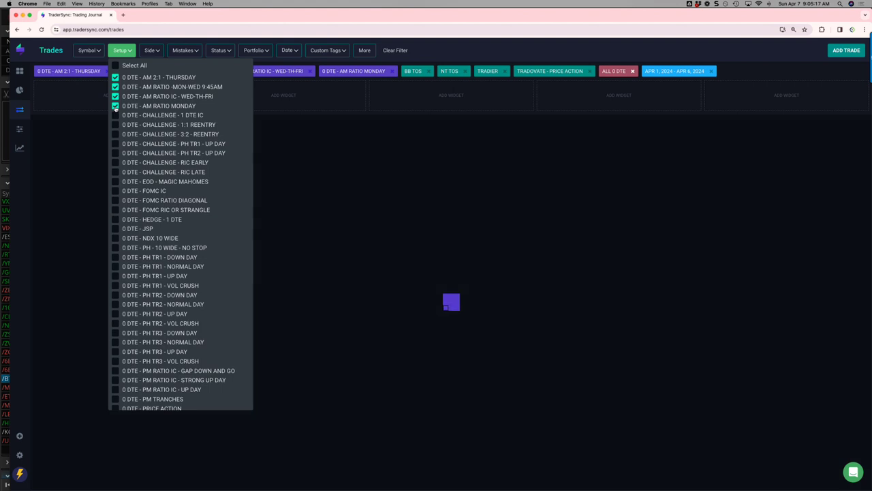
click(337, 274)
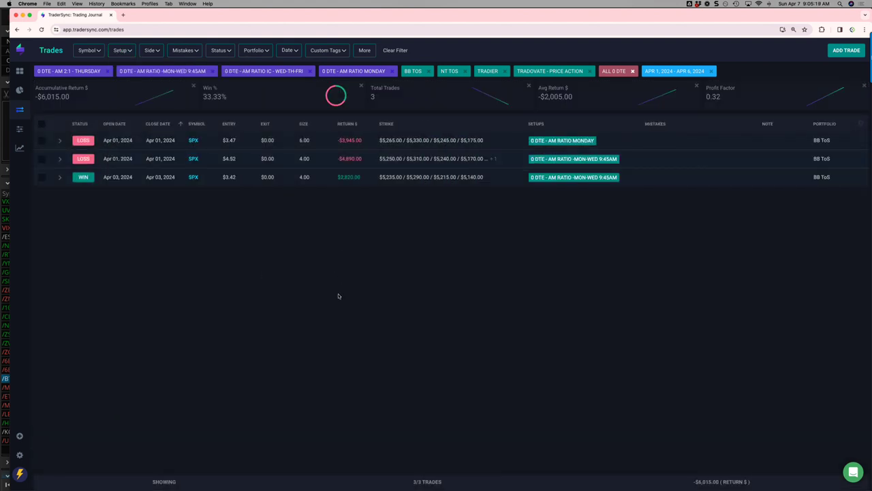
Remove the four 0 DTE - AM setups from the trades' setup filter
click(125, 54)
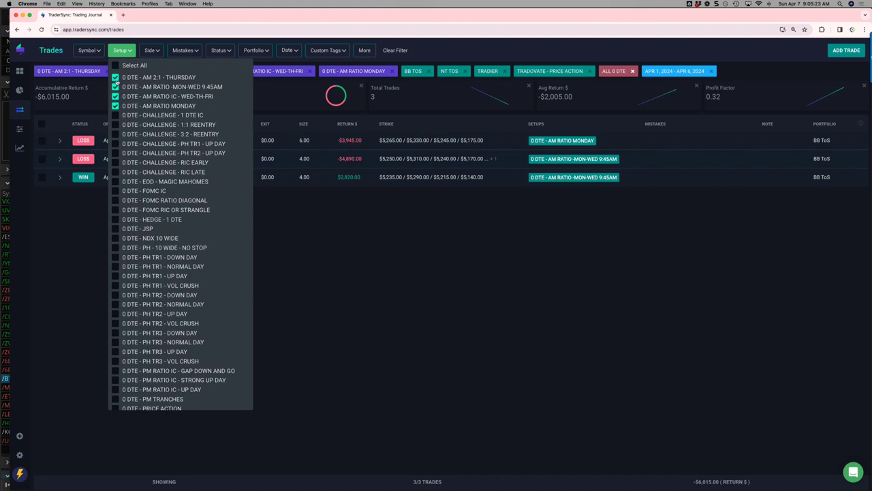
click(116, 78)
click(115, 87)
click(115, 97)
click(115, 106)
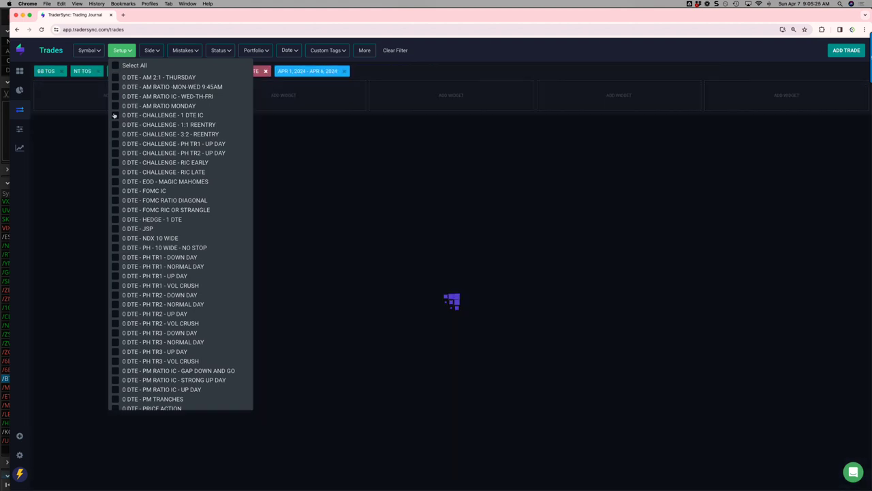
Filter the trades by all seven 0 DTE - CHALLENGE setups, from 1 DTE IC through RIC LATE
click(115, 115)
click(115, 124)
click(115, 135)
click(115, 144)
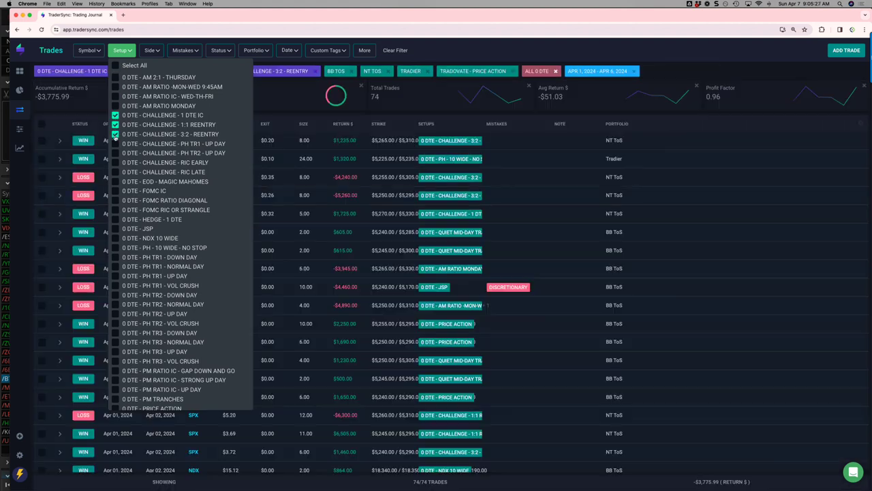
click(115, 154)
click(115, 163)
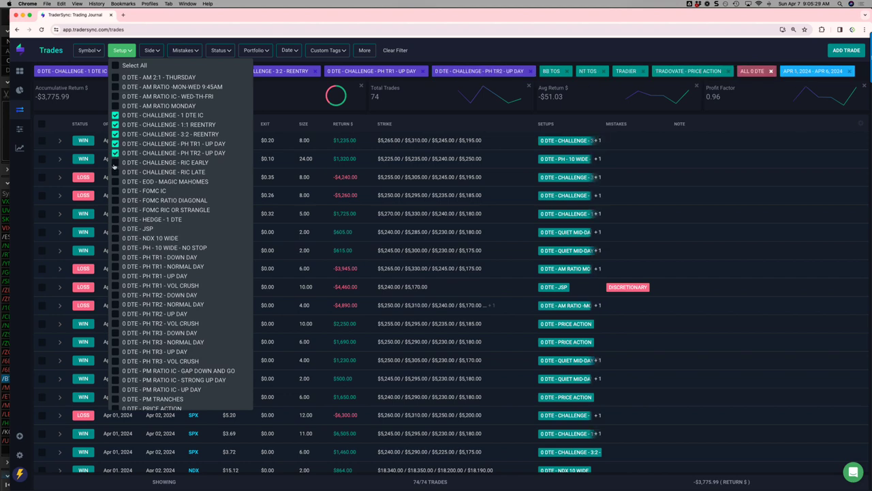
click(115, 172)
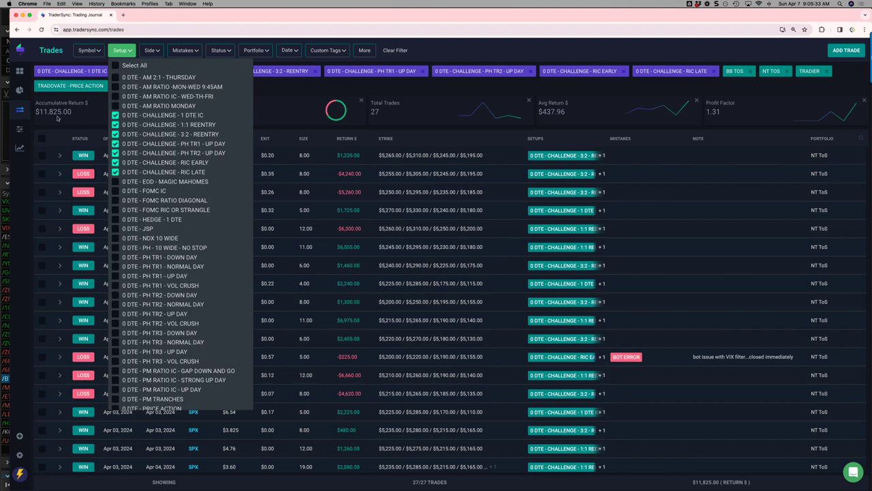
click(285, 86)
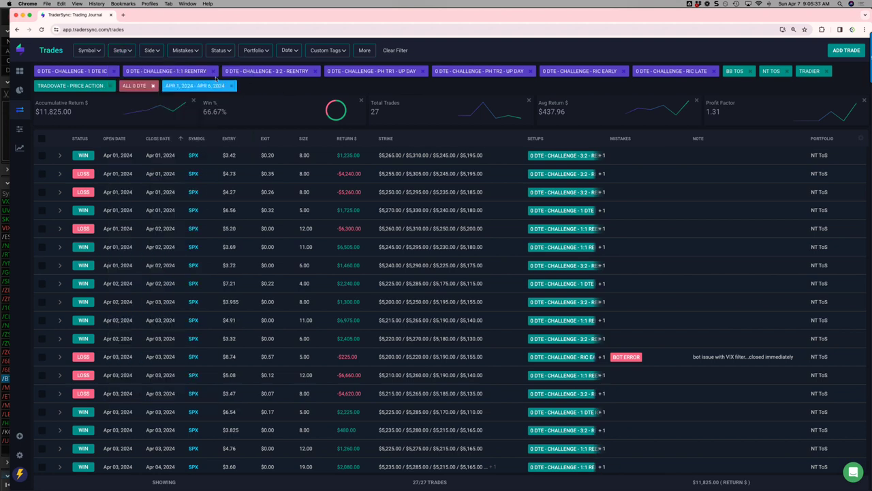
Narrow the setup filter to 0 DTE - CHALLENGE - 1 DTE IC by removing the other six Challenge setups
click(121, 50)
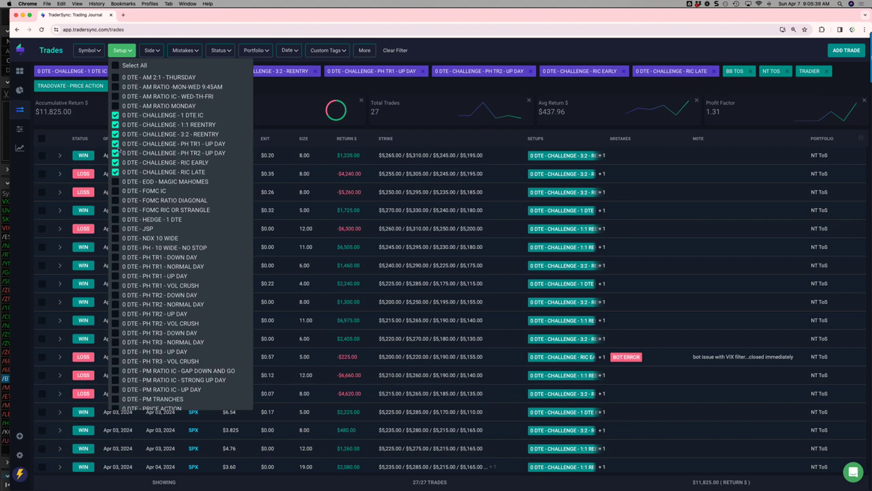
click(115, 125)
click(115, 134)
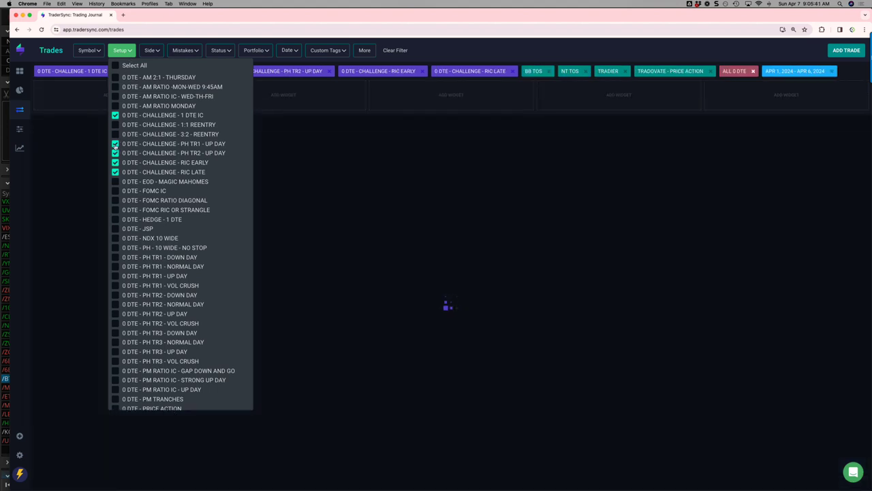
click(115, 144)
click(115, 153)
click(115, 163)
click(115, 172)
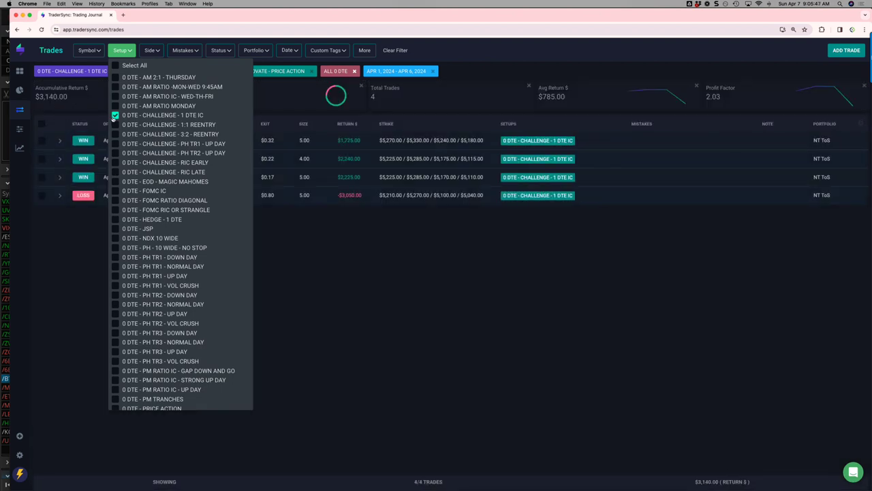
Filter the trades by only 0 DTE - CHALLENGE - 1:1 REENTRY, followed by only 0 DTE - CHALLENGE - 3:2 - REENTRY
click(115, 115)
click(115, 125)
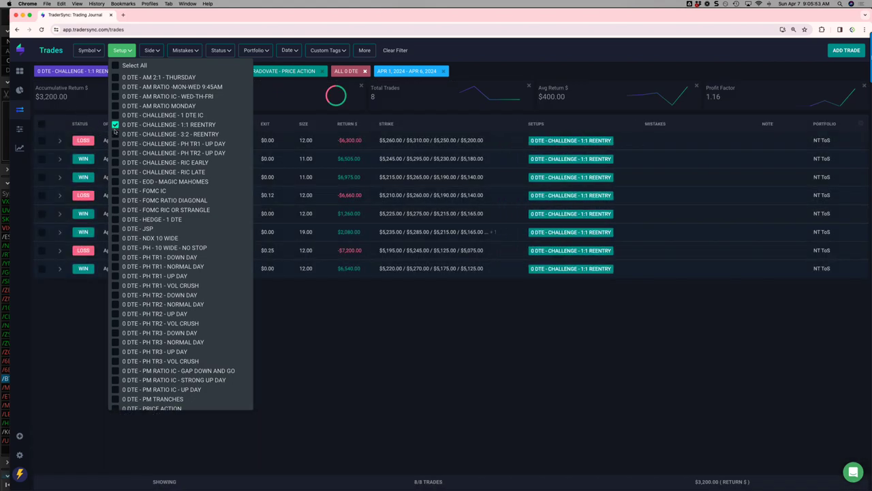
click(115, 125)
click(115, 135)
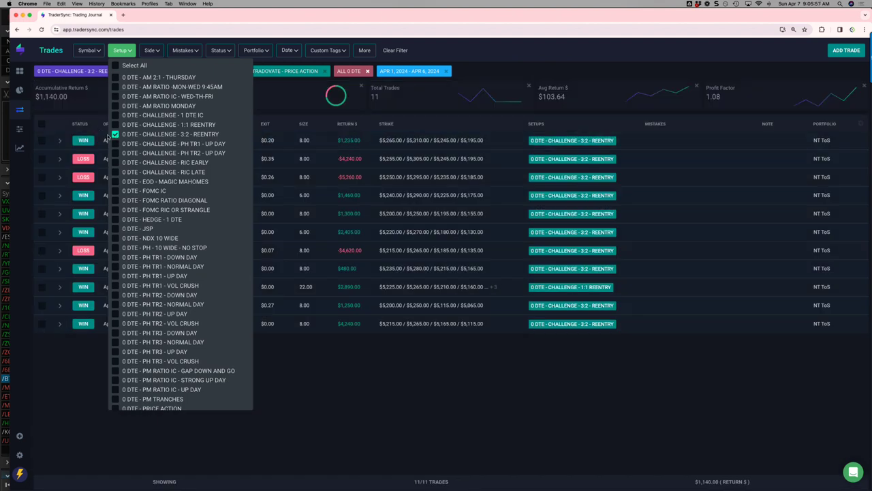
Replace the 3:2 reentry filter with the 0 DTE - CHALLENGE - PH TR1 - UP DAY and PH TR2 - UP DAY setups
click(116, 134)
click(116, 144)
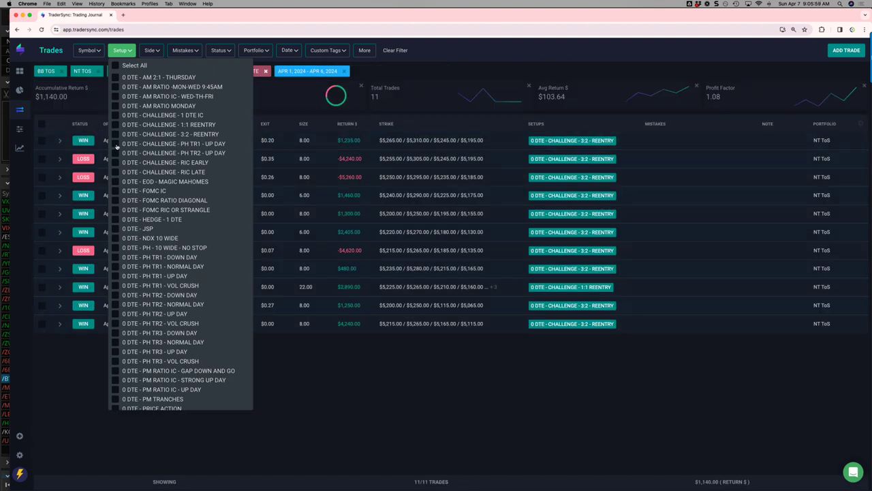
click(115, 153)
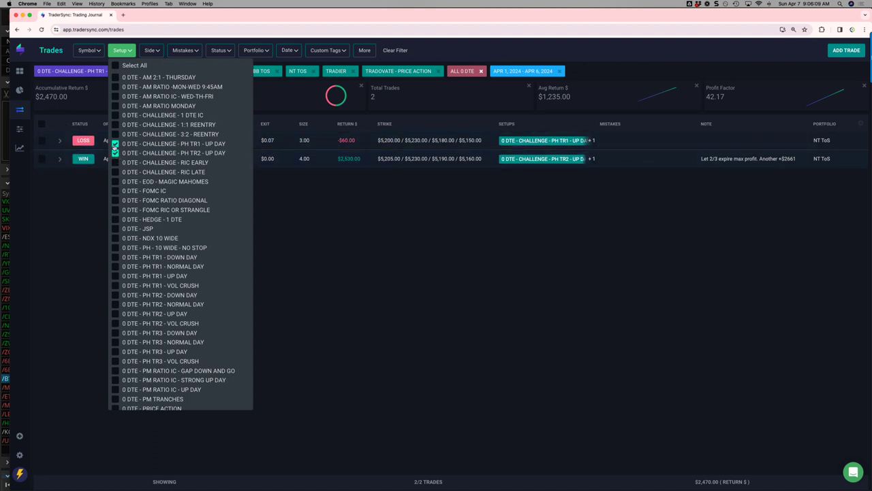
Replace the two PH UP DAY setups in the filter with 0 DTE - CHALLENGE - RIC EARLY and RIC LATE
click(115, 144)
click(116, 153)
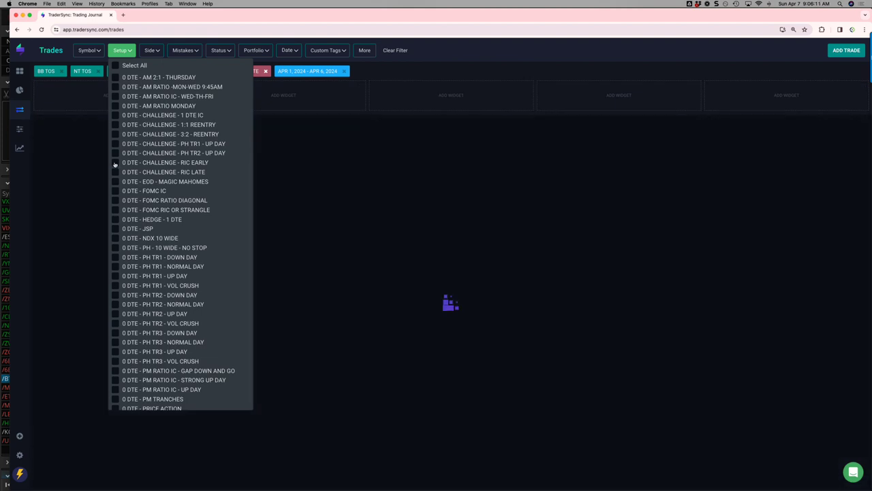
click(115, 172)
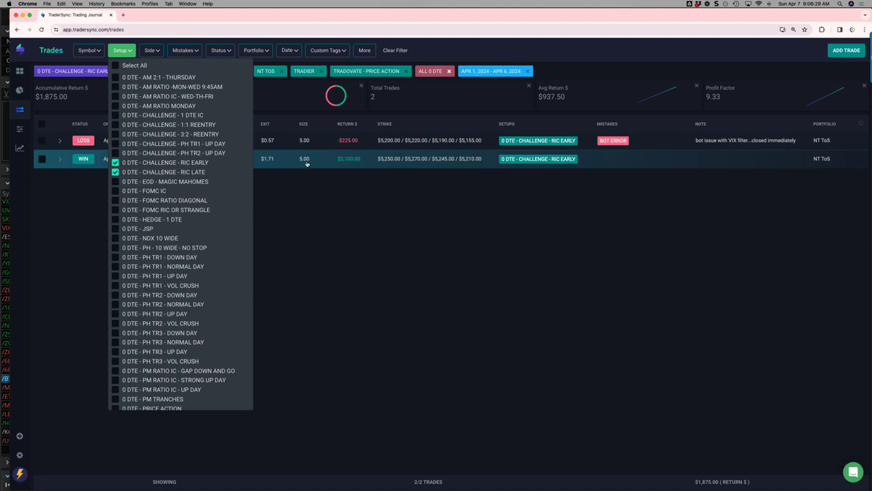
Clear the RIC setups and filter the trades by 0 DTE - EOD - MAGIC MAHOMES, followed by only 0 DTE - HEDGE - 1 DTE
click(115, 163)
click(116, 172)
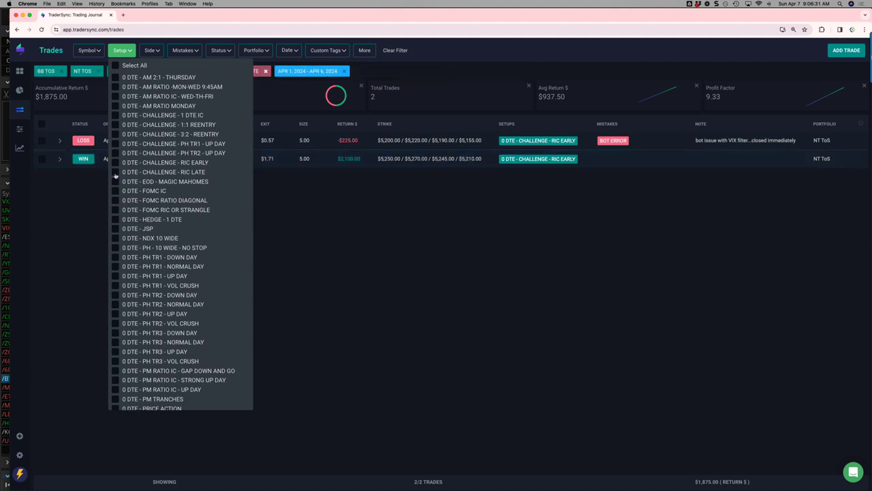
click(116, 181)
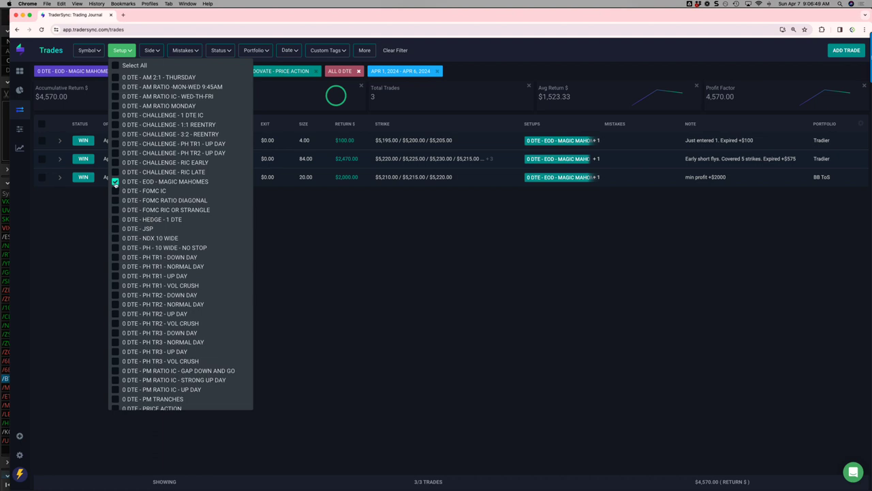
click(115, 183)
click(115, 219)
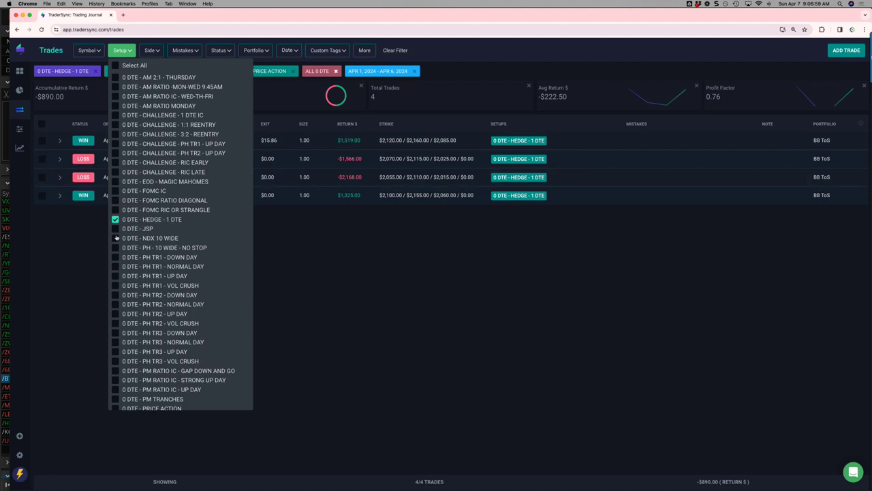
Replace the hedge filter with 0 DTE - JSP, followed by only 0 DTE - NDX 10 WIDE
click(115, 219)
click(115, 229)
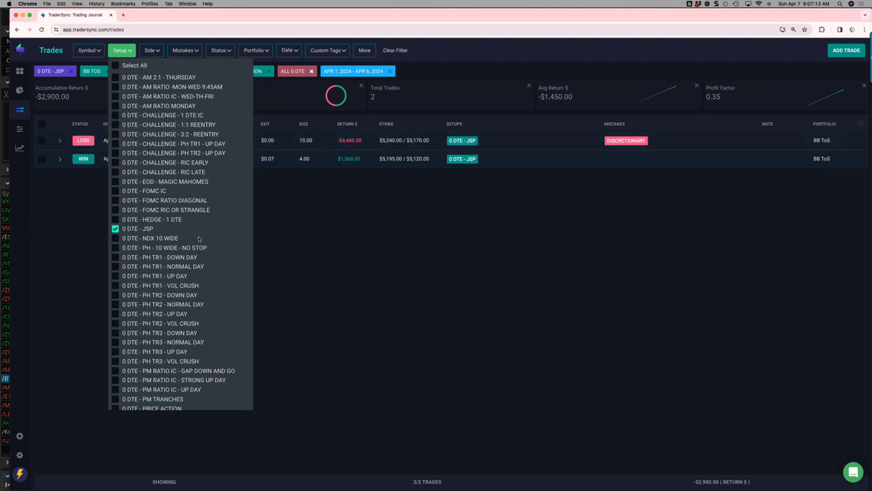
click(115, 230)
click(115, 237)
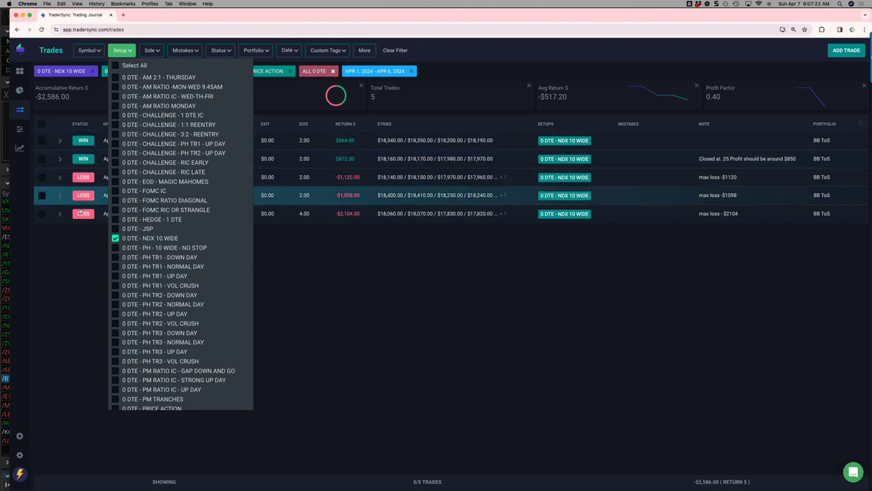
Replace the 0 DTE - NDX 10 WIDE filter with 0 DTE - PH - 10 WIDE - NO STOP and the four PH TR1 setups
click(115, 240)
click(115, 248)
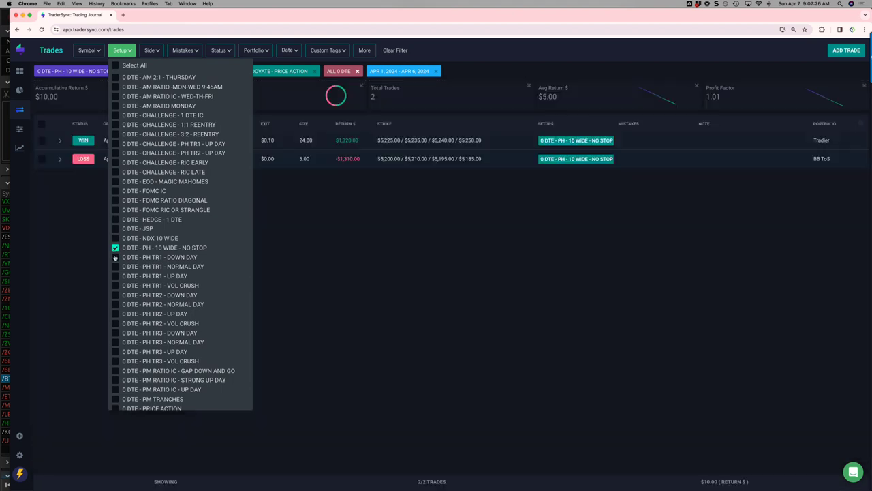
click(116, 259)
click(115, 266)
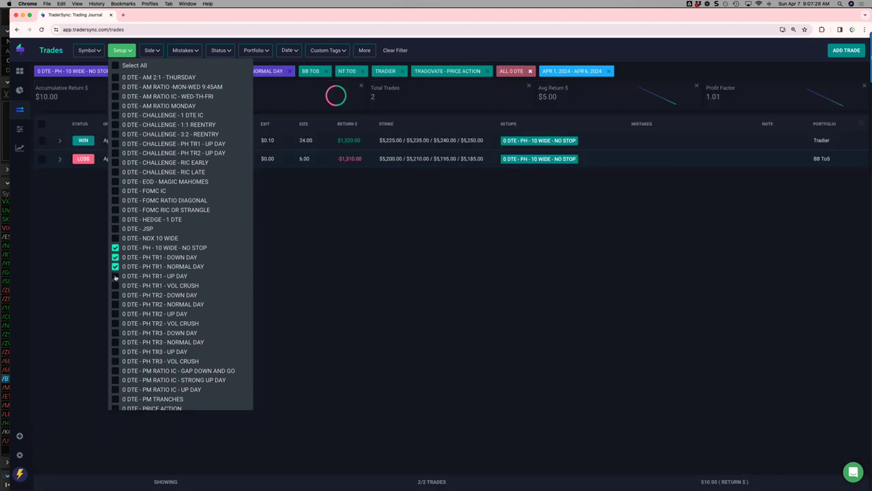
click(115, 276)
click(115, 285)
Add the DOWN DAY, NORMAL DAY, UP DAY and VOL CRUSH setups of 0 DTE - PH TR2 and PH TR3 to the filter
click(115, 294)
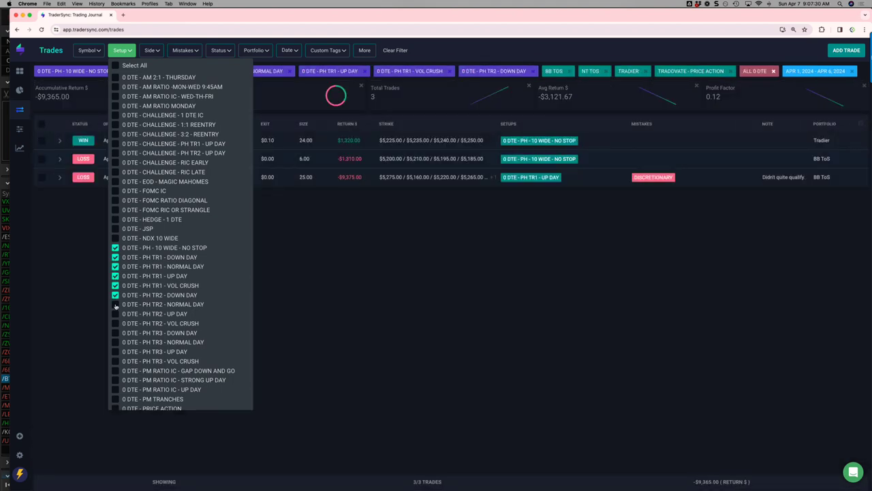
click(116, 304)
click(116, 314)
click(116, 323)
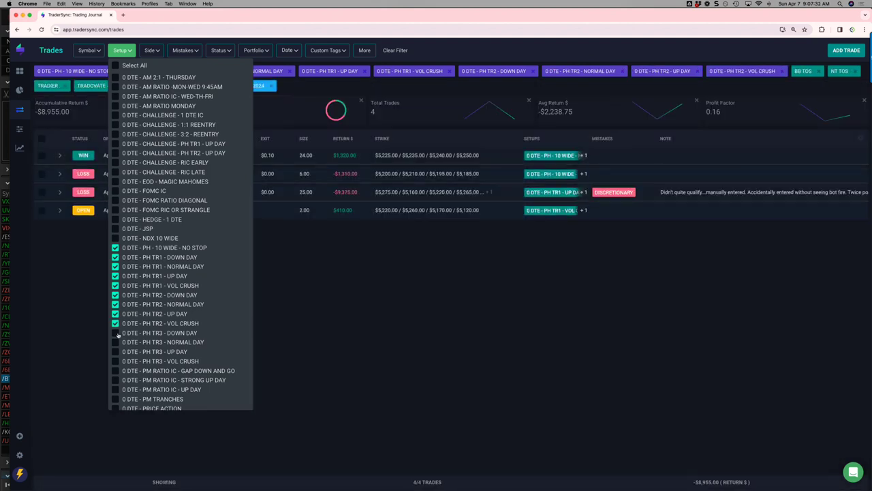
click(115, 332)
click(115, 342)
click(116, 352)
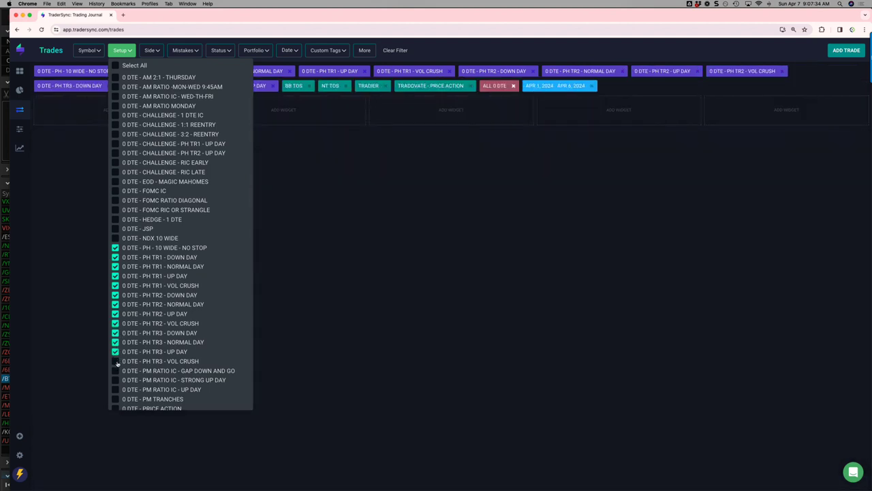
click(115, 361)
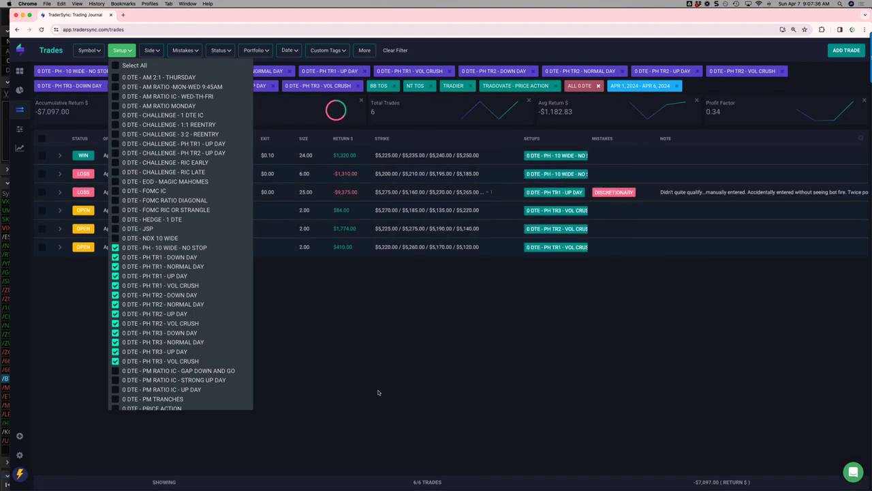
click(383, 379)
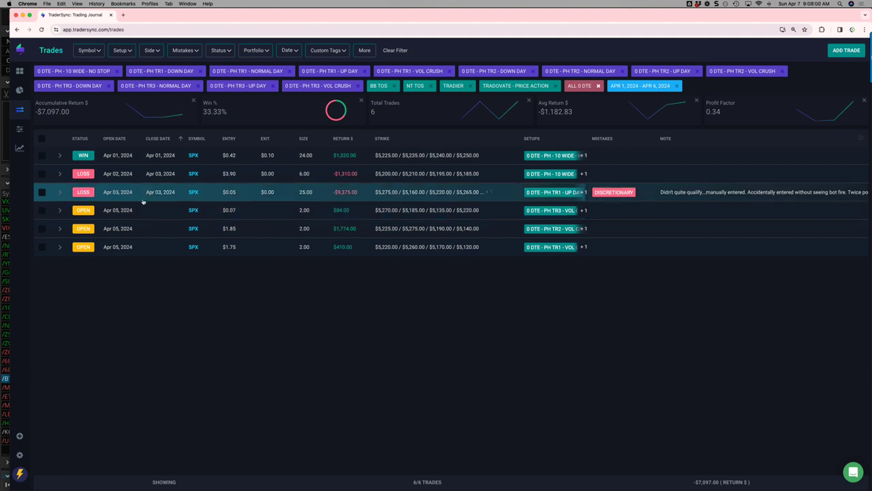
Add the three 0 DTE - PM RATIO IC setups and 0 DTE - PM TRANCHES to the setup filter
click(122, 50)
scroll(121, 286, down, 2)
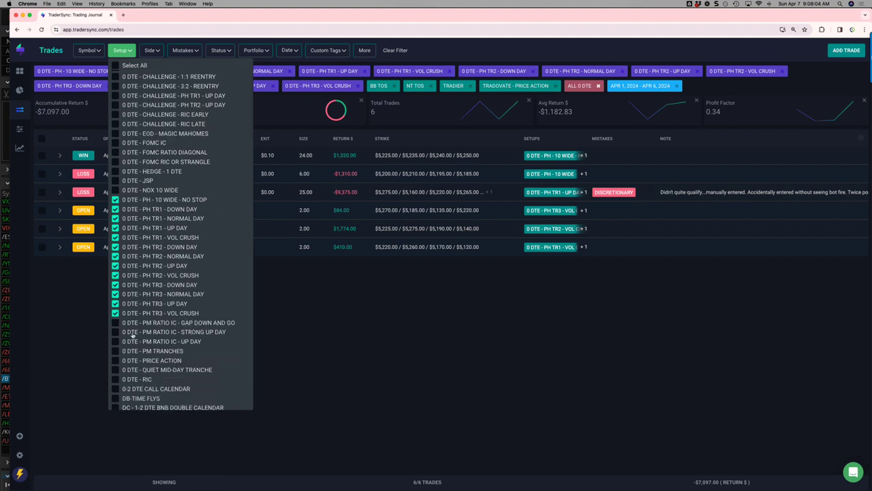
click(115, 325)
click(115, 331)
click(115, 341)
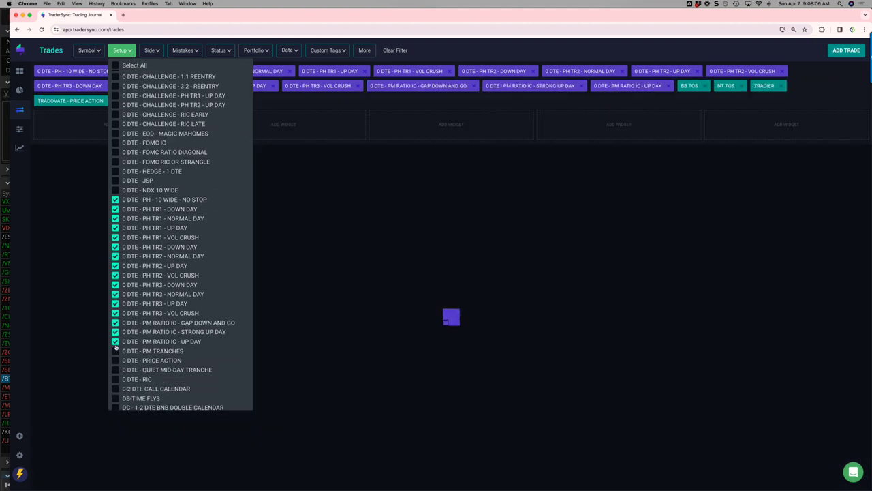
click(115, 351)
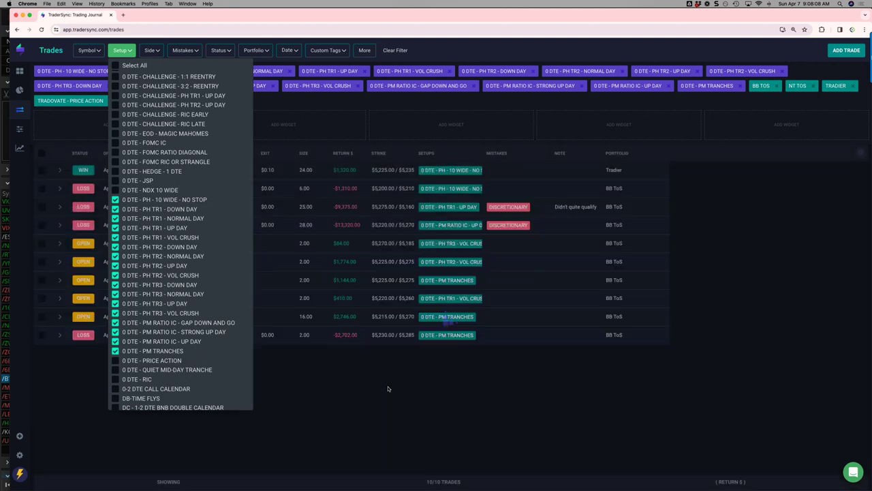
click(400, 410)
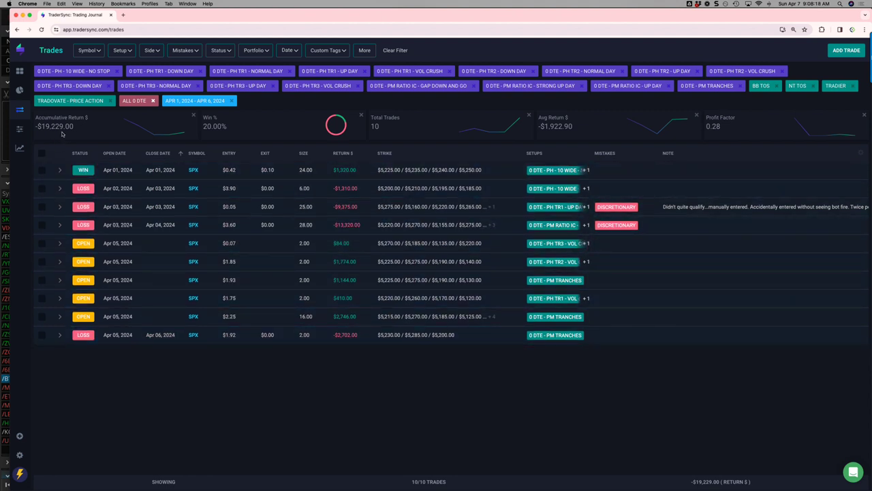
Clear all selected setups and filter the trades by only 0 DTE - PRICE ACTION
click(130, 53)
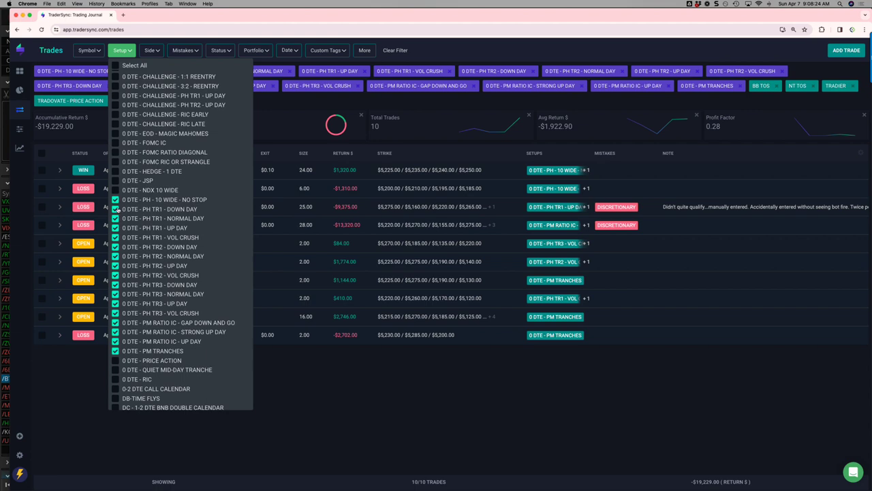
click(116, 66)
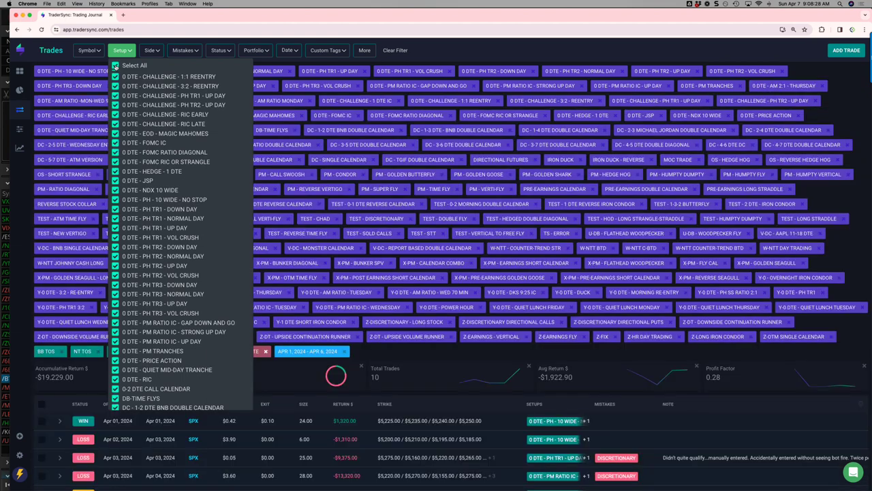
click(116, 66)
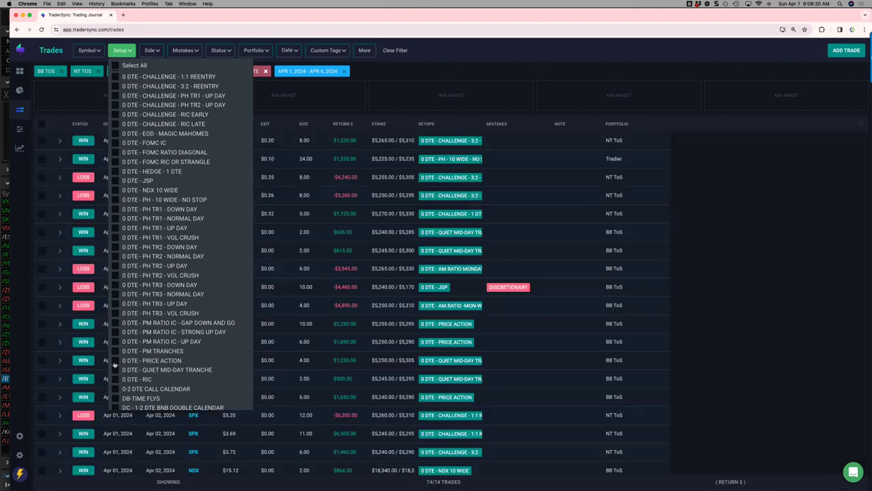
click(115, 360)
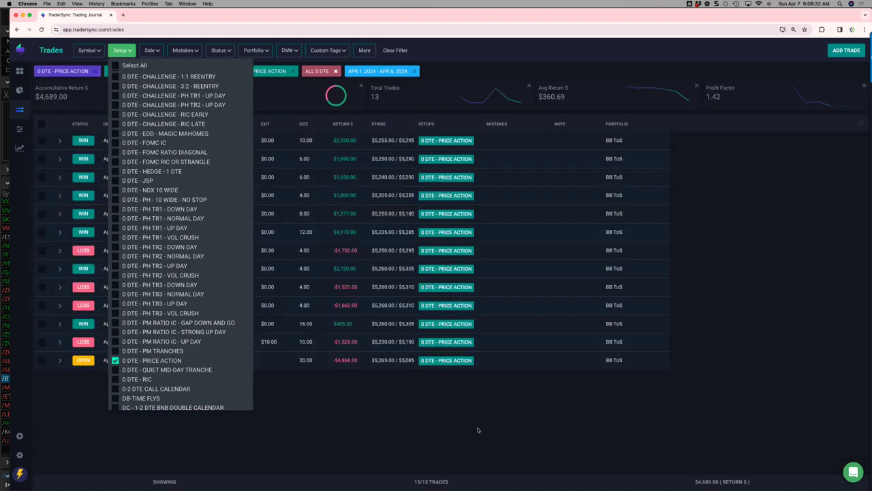
click(479, 431)
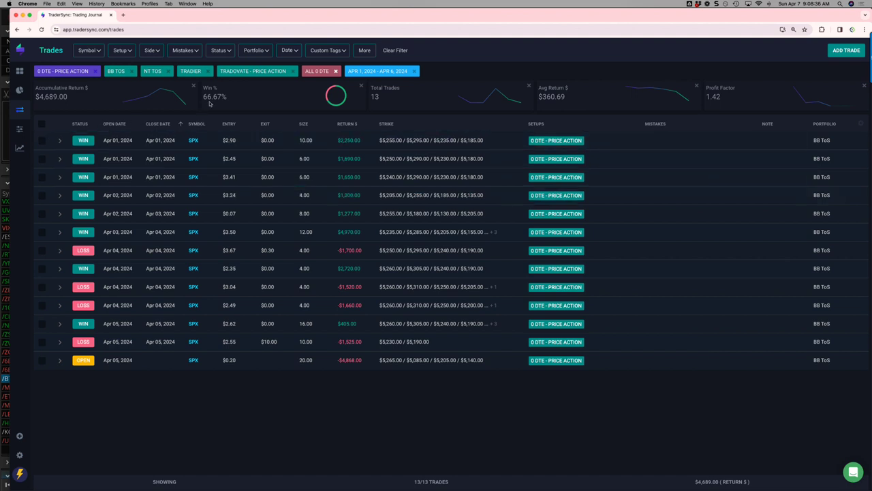
Replace the price action filter with 0 DTE - QUIET MID-DAY TRANCHE, followed by only 0 DTE - RIC
click(120, 51)
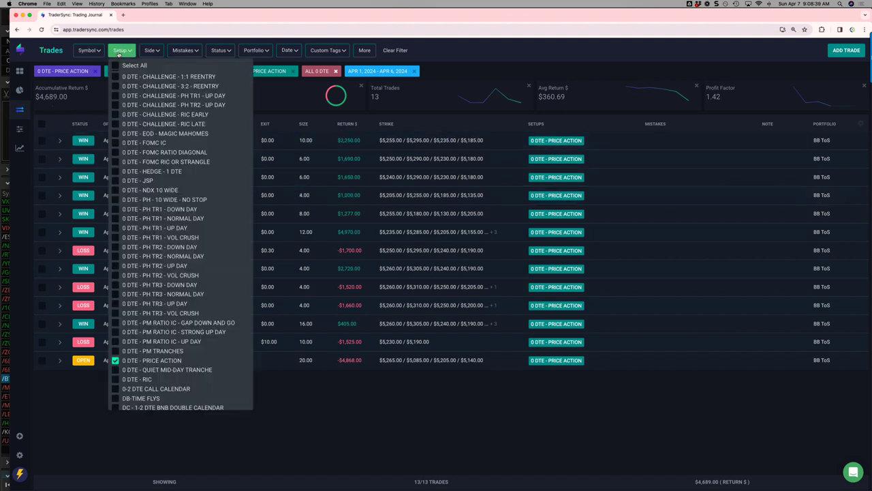
click(115, 361)
click(115, 369)
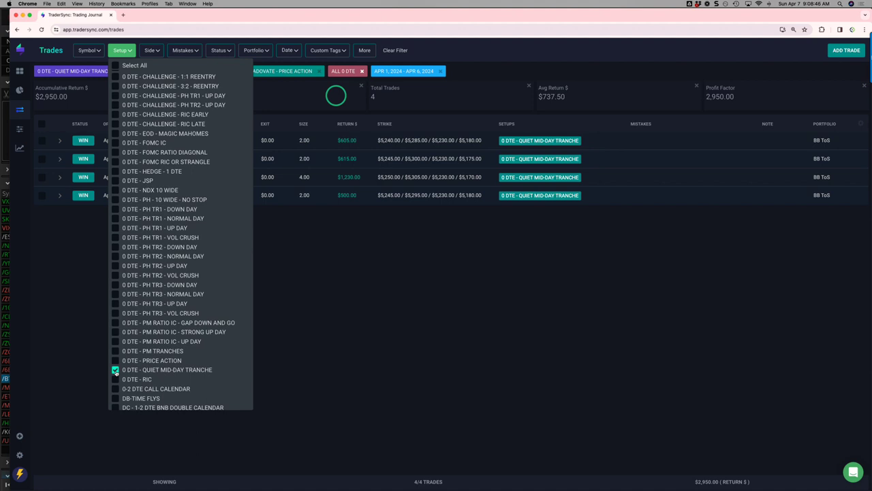
click(115, 369)
click(115, 379)
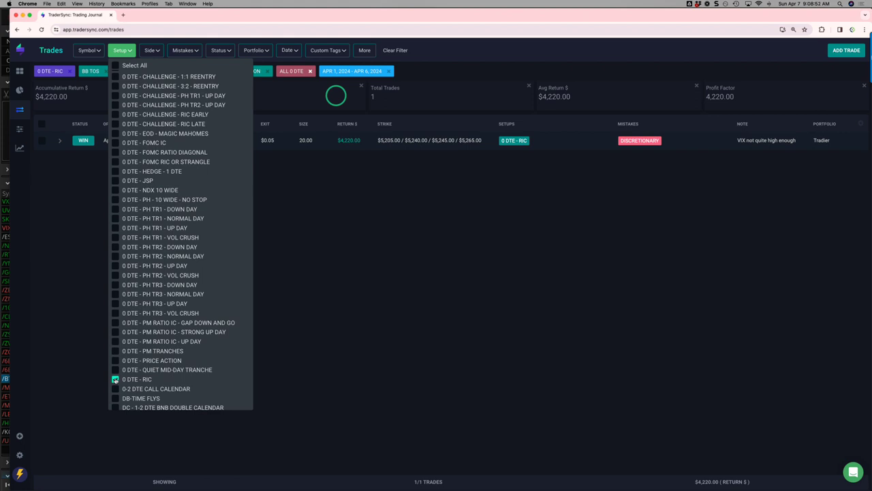
Replace the 0 DTE - RIC filter with 0-2 DTE CALL CALENDAR, followed by no setup filter at all
click(115, 379)
click(115, 388)
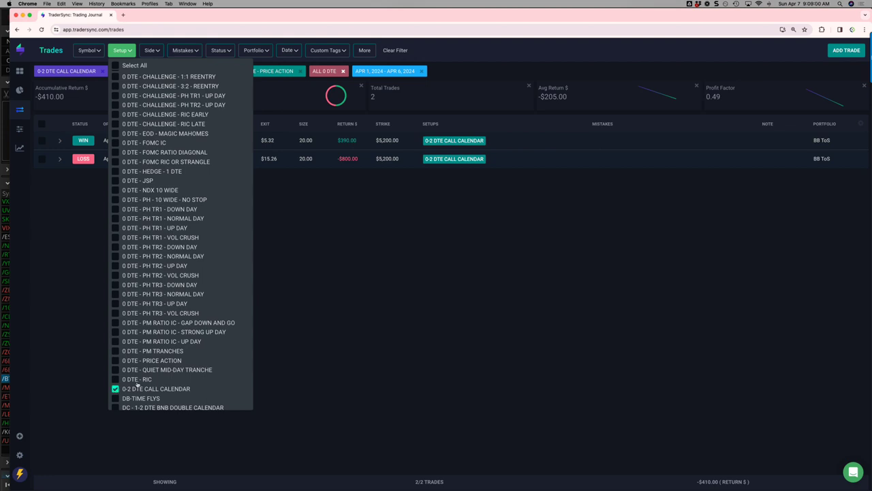
scroll(116, 389, down, 1)
click(116, 366)
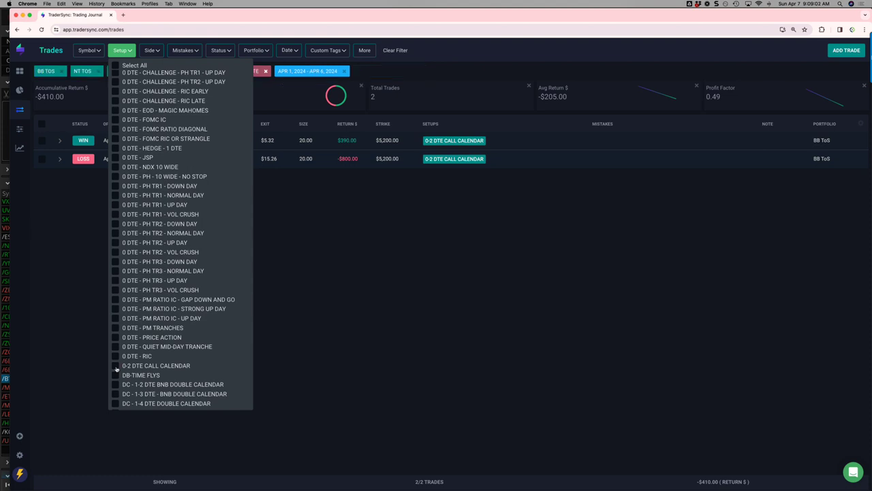
click(436, 45)
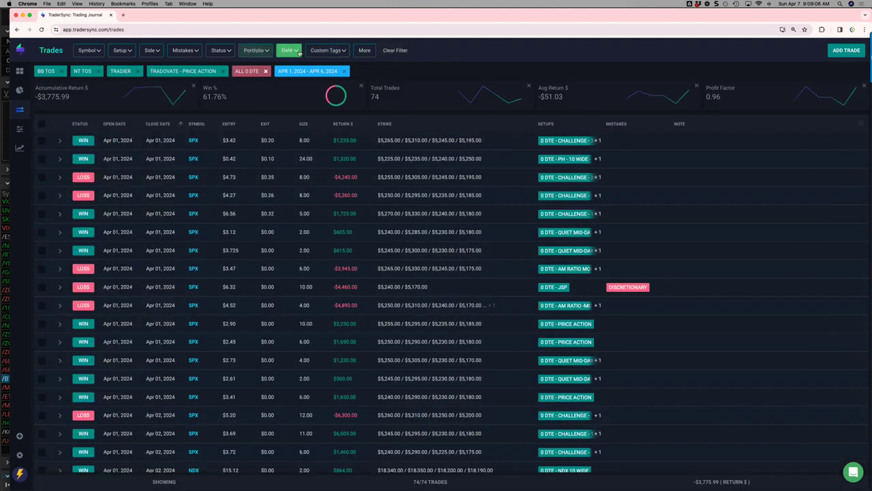
Replace the ALL 0 DTE tag filter with ALL DIRECTIONAL FUTURES
click(313, 53)
click(266, 72)
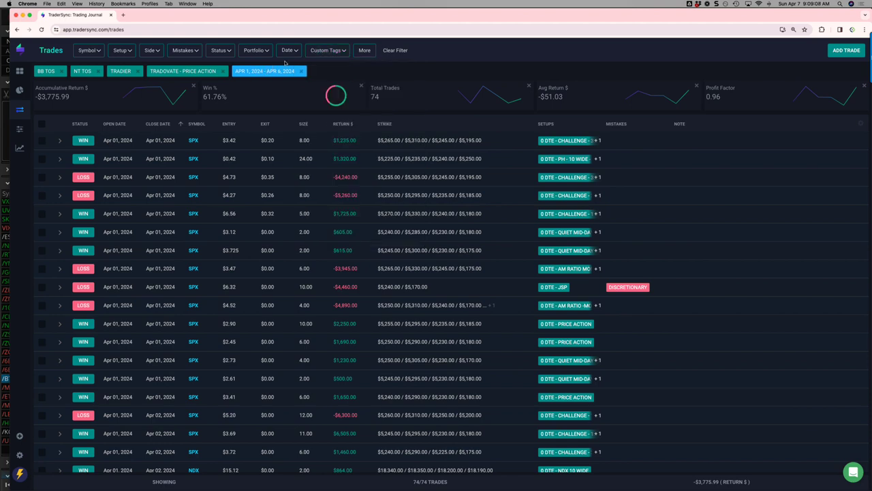
click(327, 50)
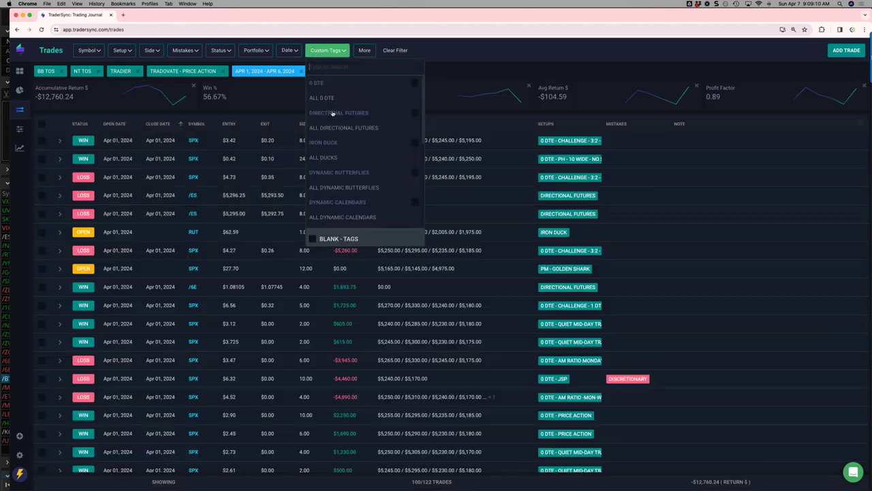
click(332, 114)
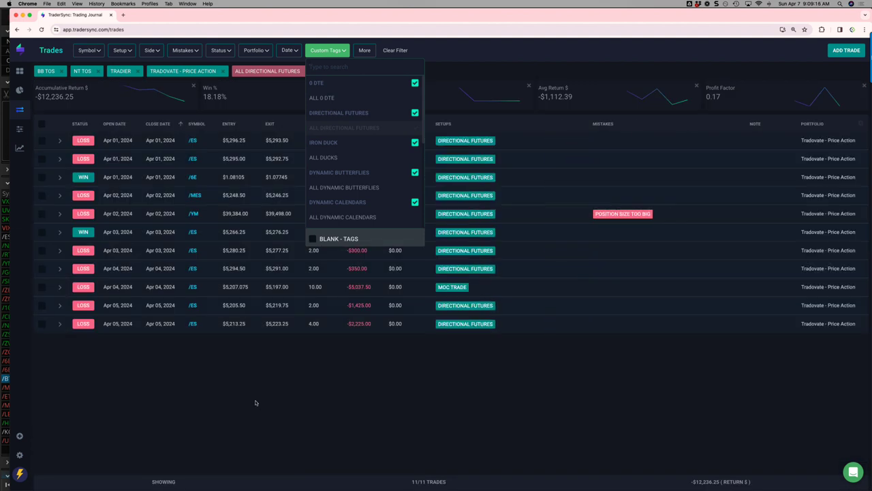
click(256, 402)
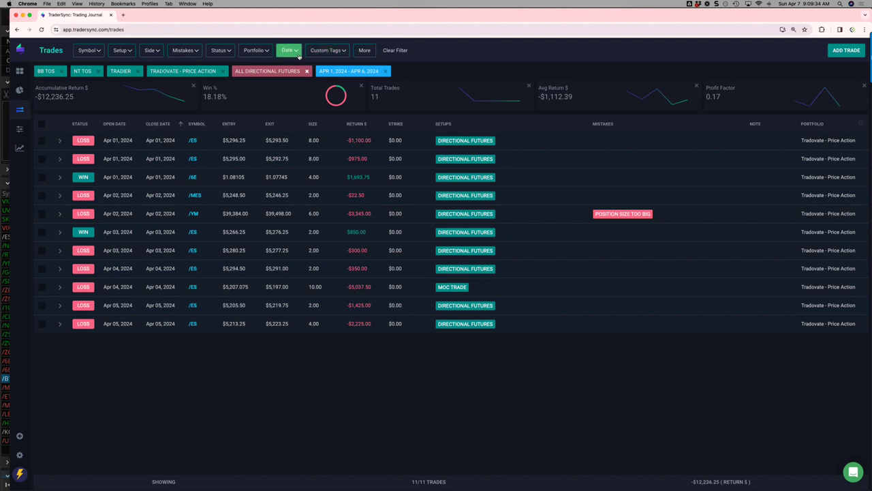
Replace the directional futures tag filter with ALL DUCKS, followed by only ALL DYNAMIC BUTTERFLIES
click(324, 50)
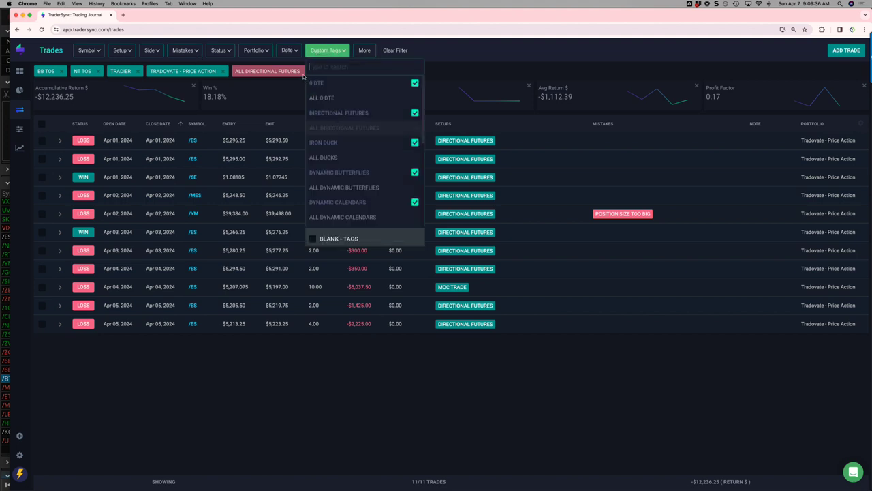
click(328, 158)
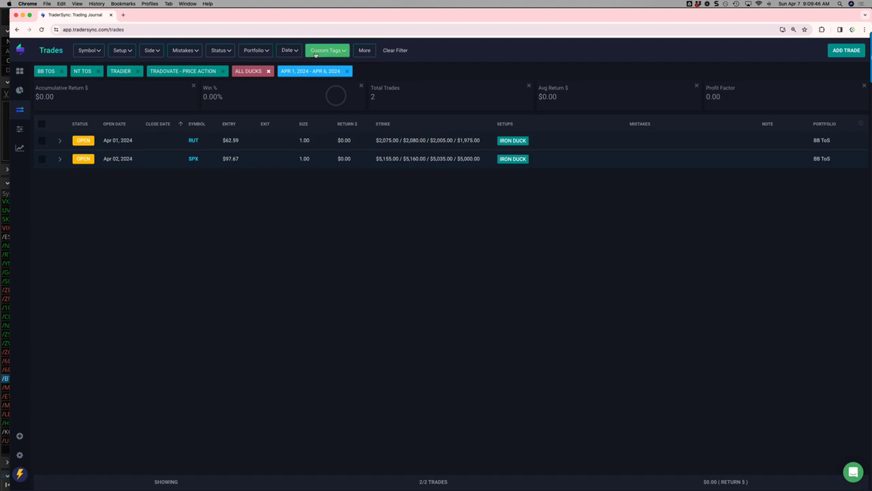
click(319, 56)
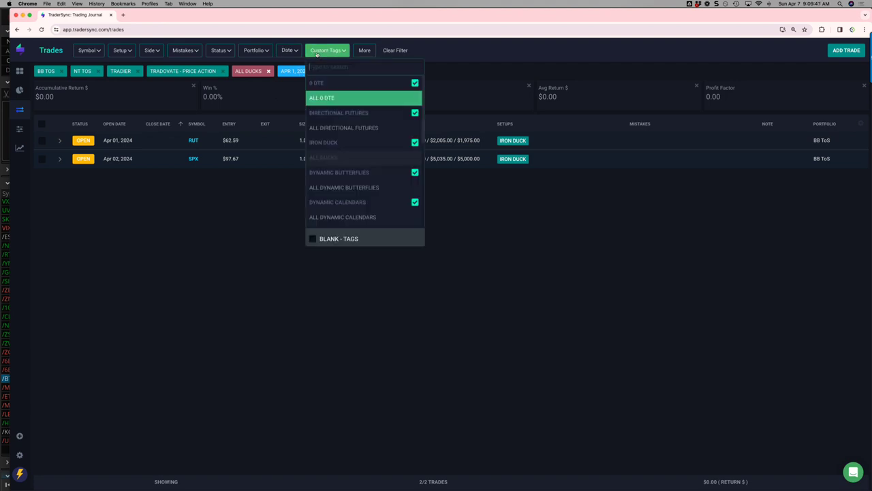
click(327, 175)
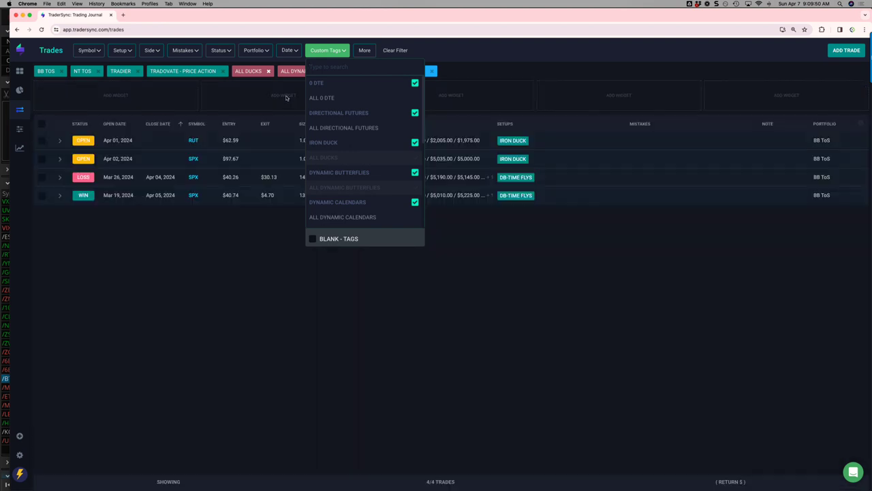
click(269, 71)
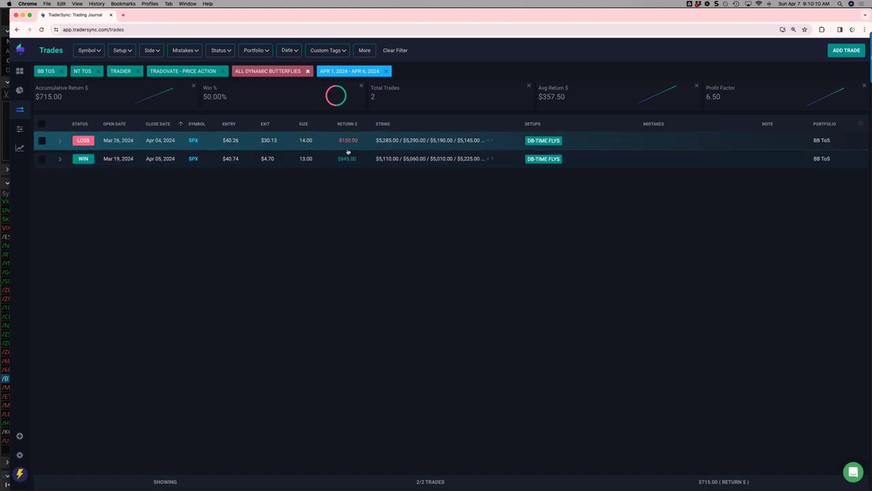
Add the ALL DYNAMIC CALENDARS tag to the trade filter
click(256, 53)
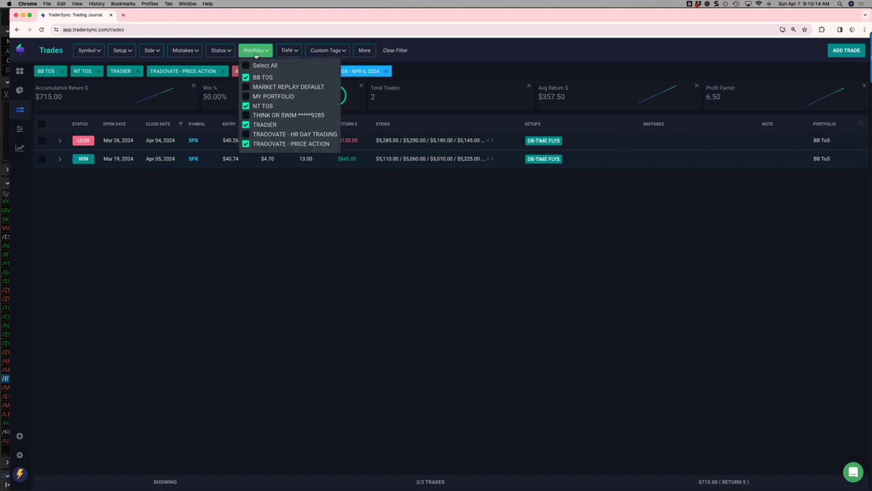
click(319, 51)
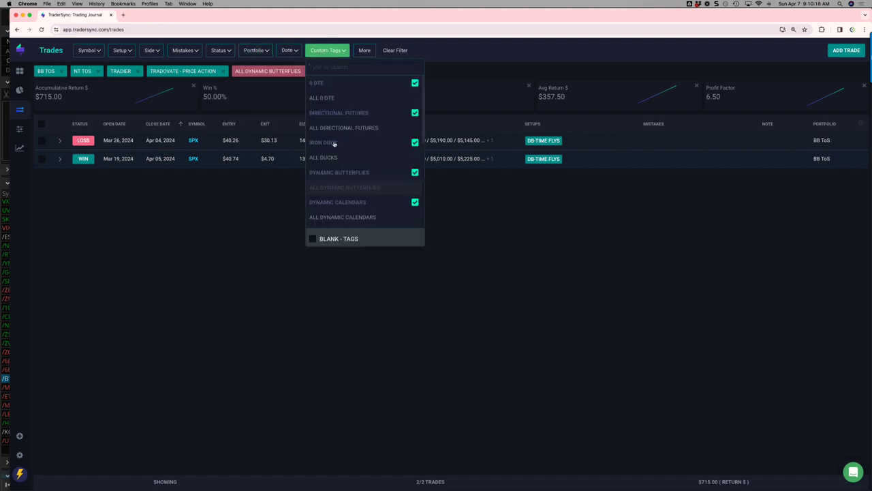
scroll(339, 170, down, 1)
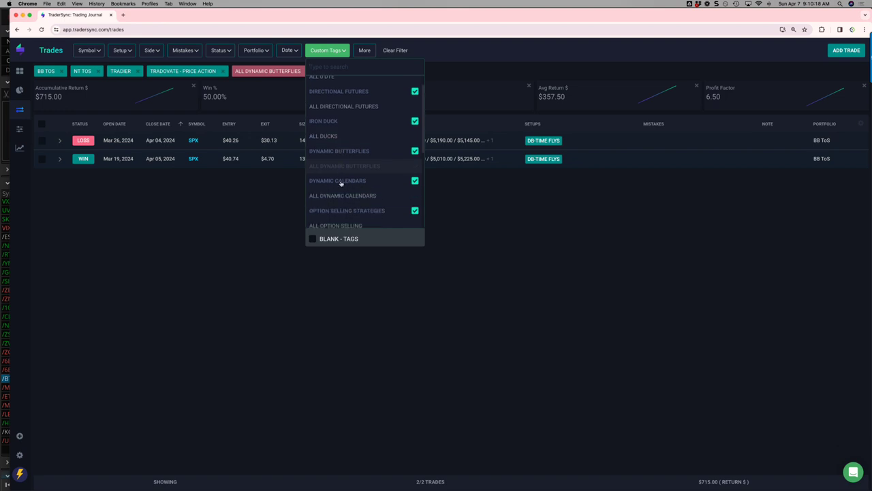
click(341, 182)
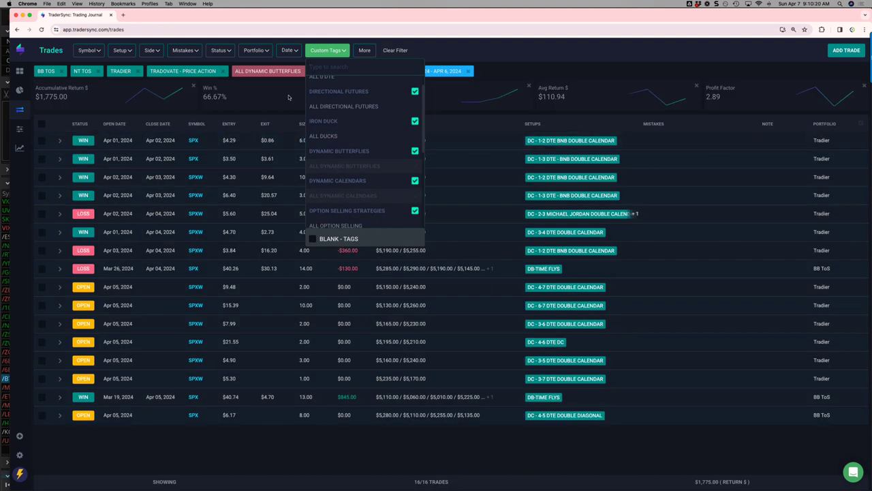
Remove the ALL DYNAMIC BUTTERFLIES tag from the trade filter, and replace the ALL DYNAMIC CALENDARS tag with ALL OPTION SELLING
click(293, 81)
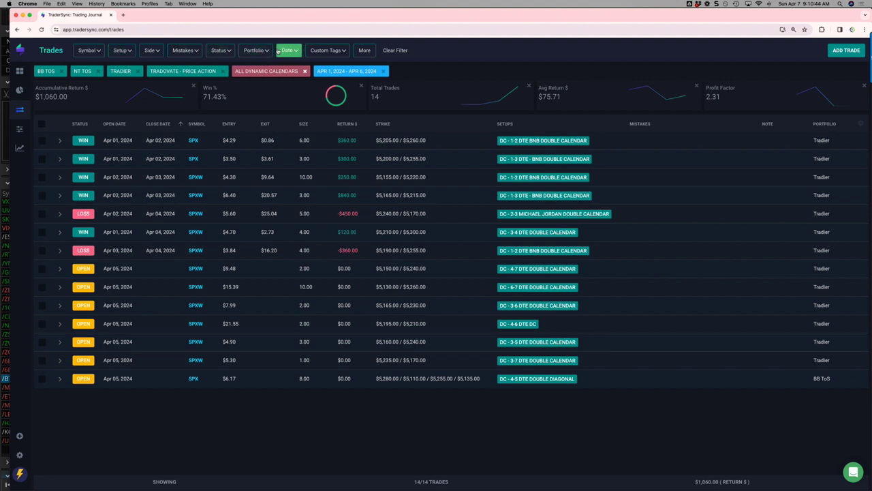
click(325, 50)
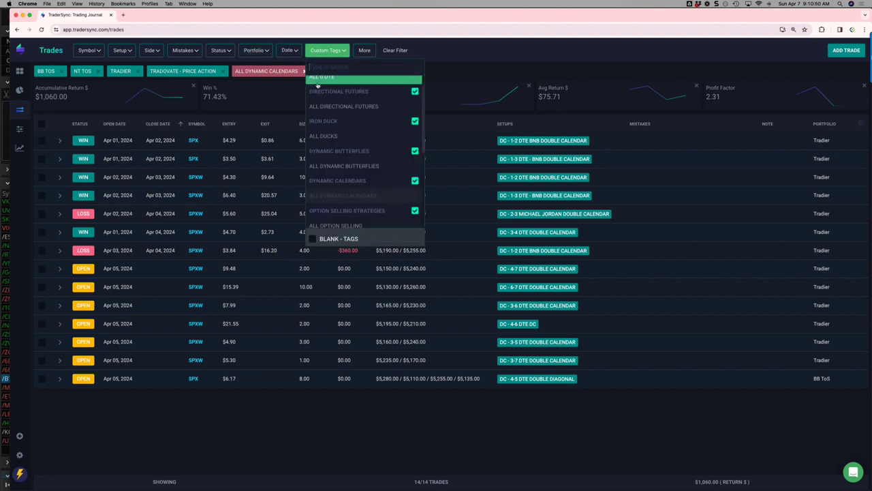
scroll(344, 114, down, 1)
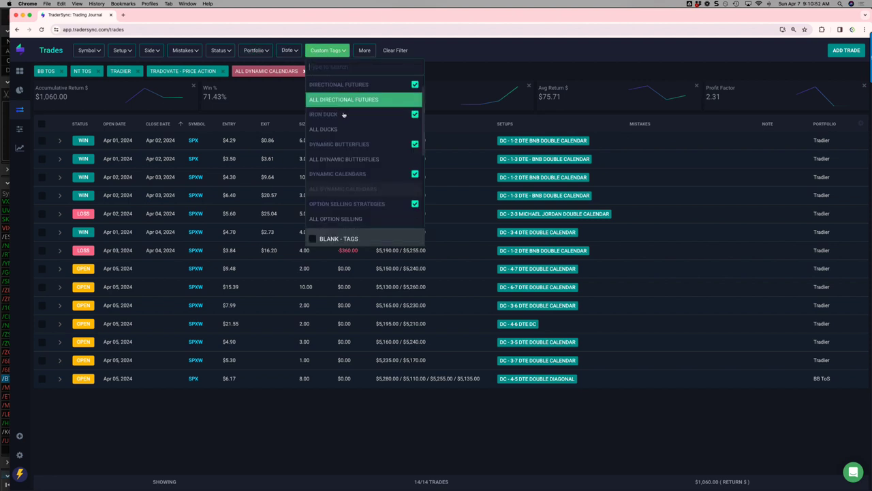
scroll(344, 115, down, 2)
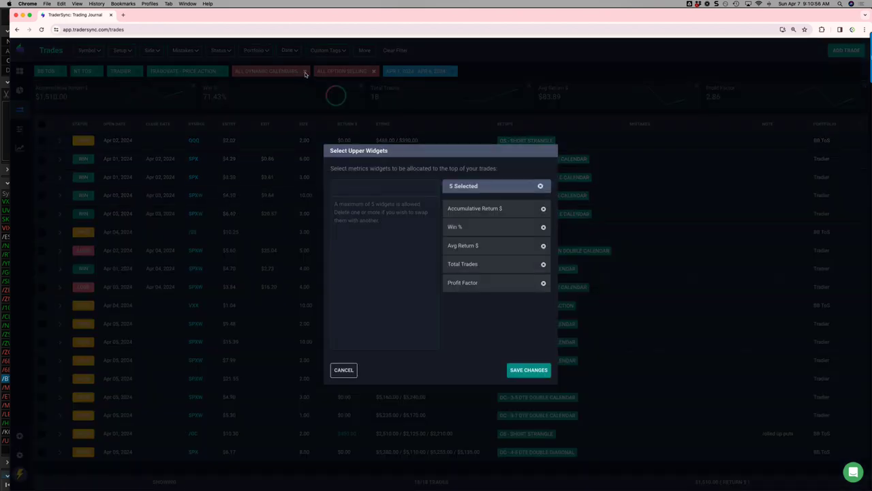
click(343, 369)
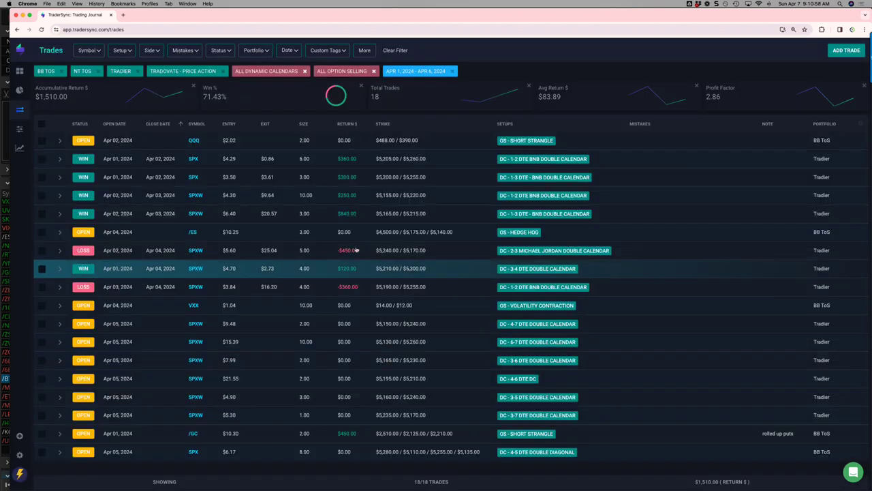
click(304, 70)
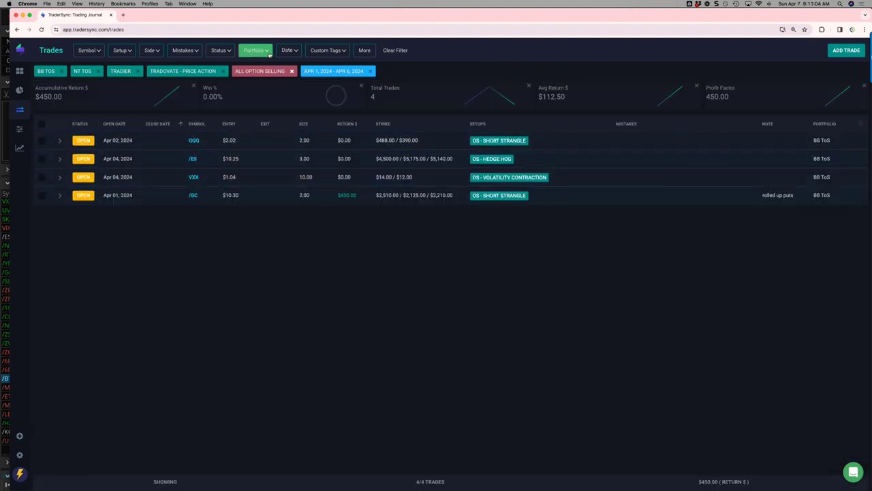
Replace the ALL OPTION SELLING tag filter with ALL PORTFOLIO MARGIN
click(323, 52)
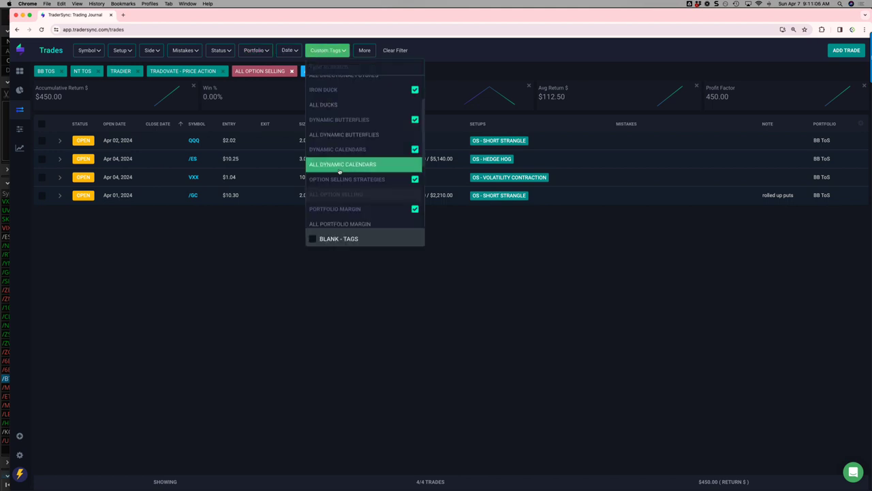
click(340, 214)
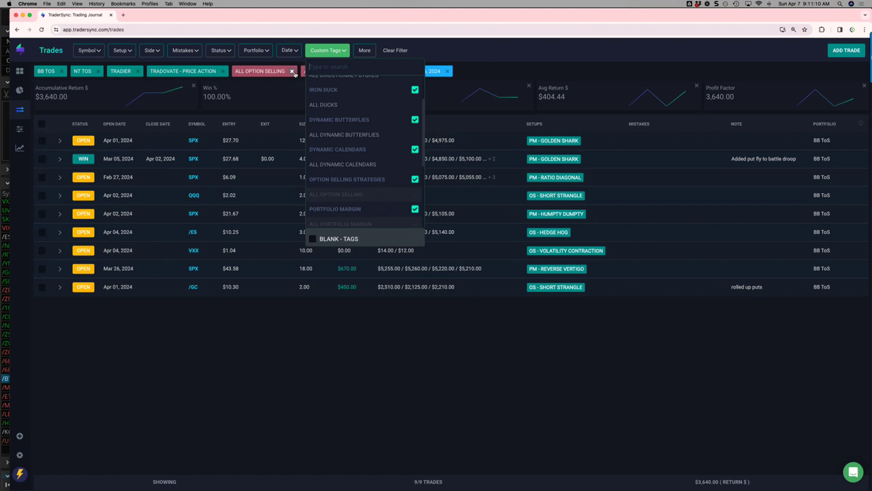
click(292, 71)
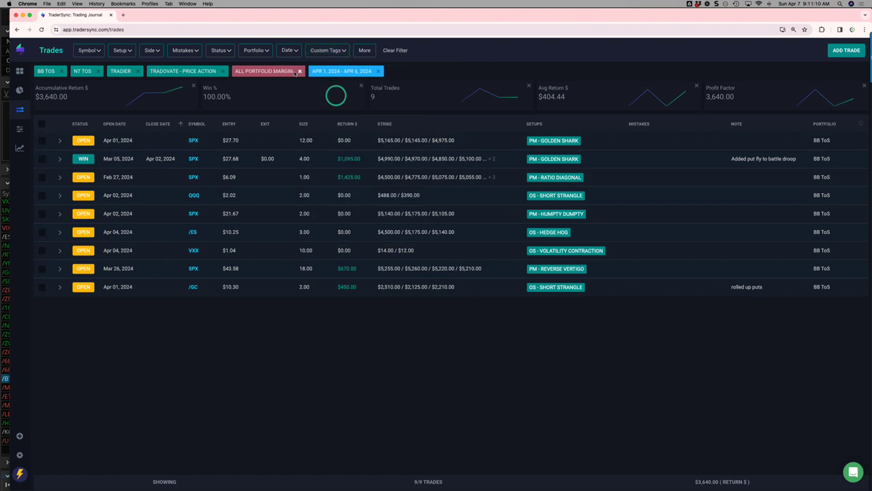